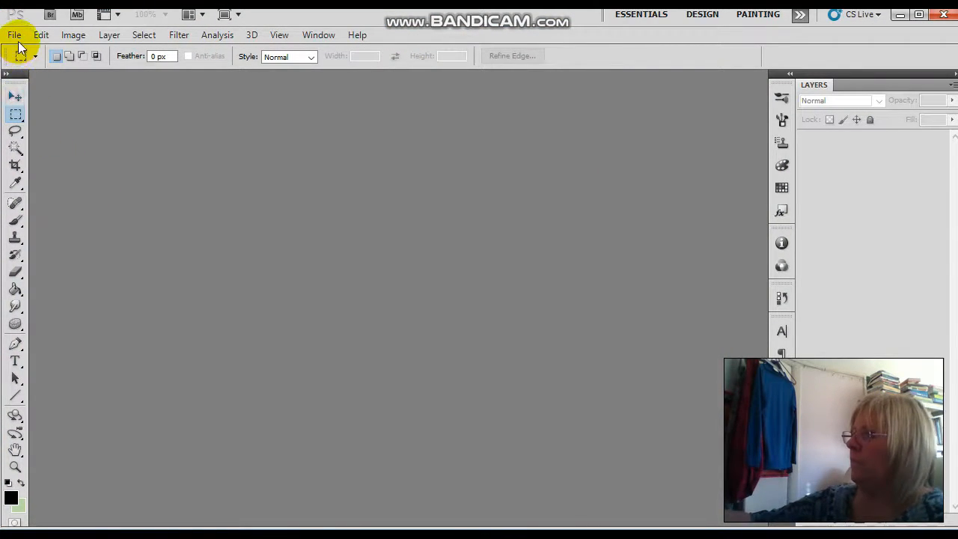
# - Create a new document from the International Paper preset at A4 size, 210 × 297 mm and 300 pixels/inch
pyautogui.click(16, 35)
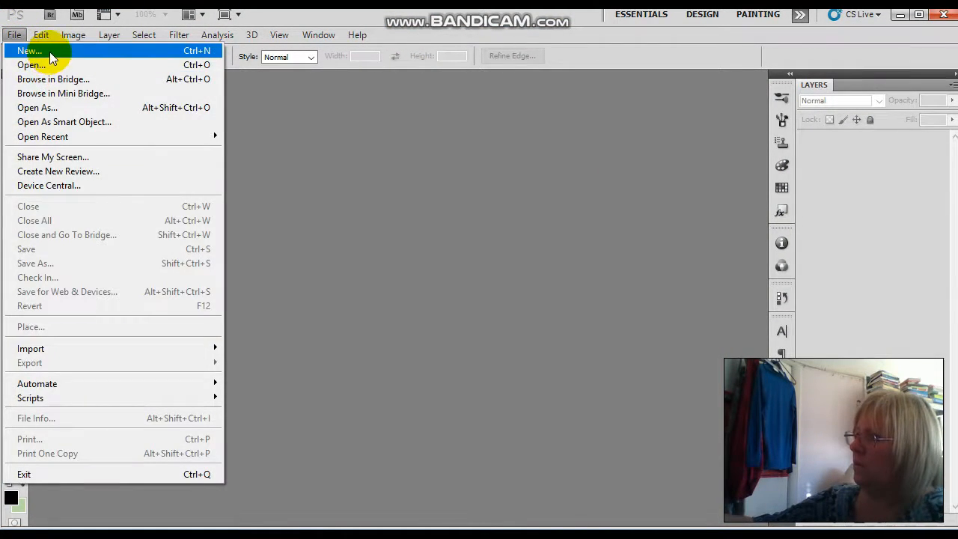
pyautogui.click(39, 51)
pyautogui.click(519, 125)
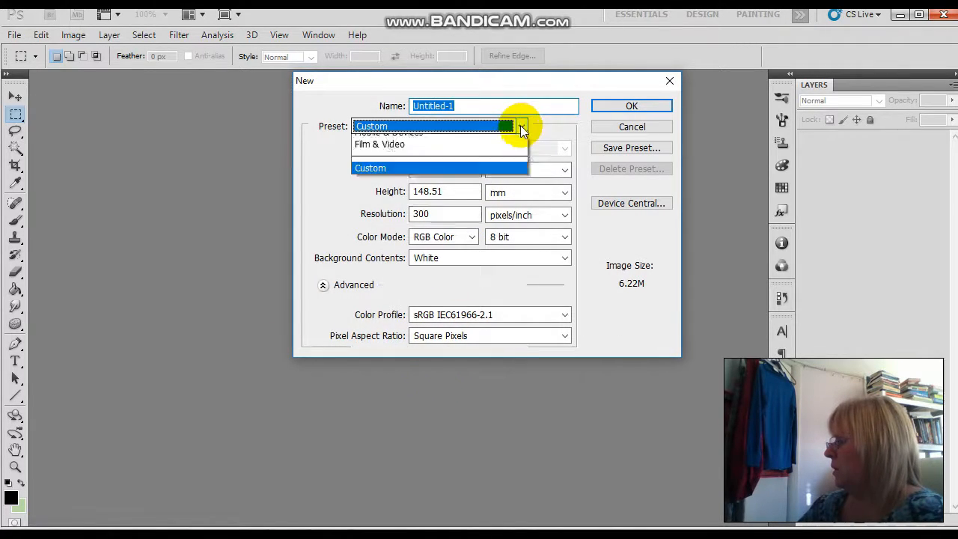
pyautogui.click(470, 259)
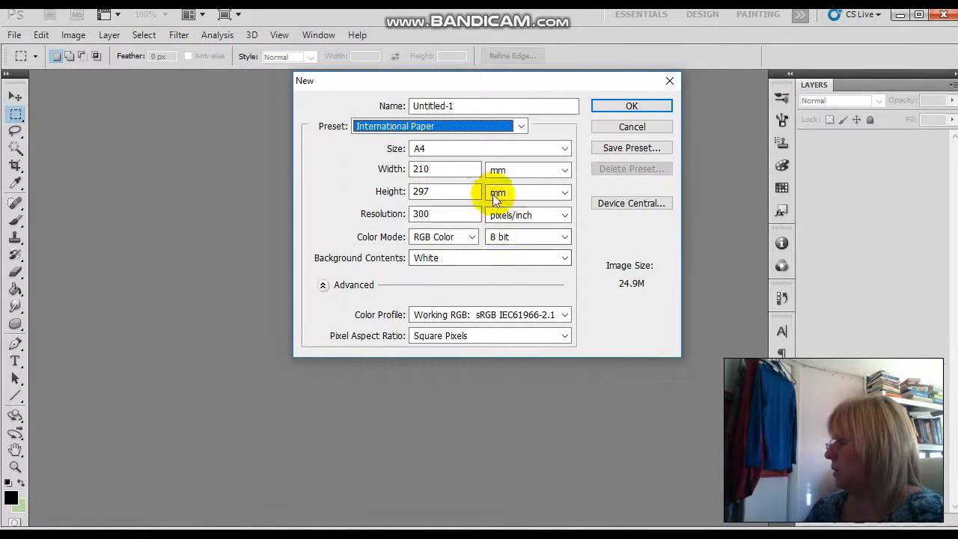
pyautogui.click(659, 108)
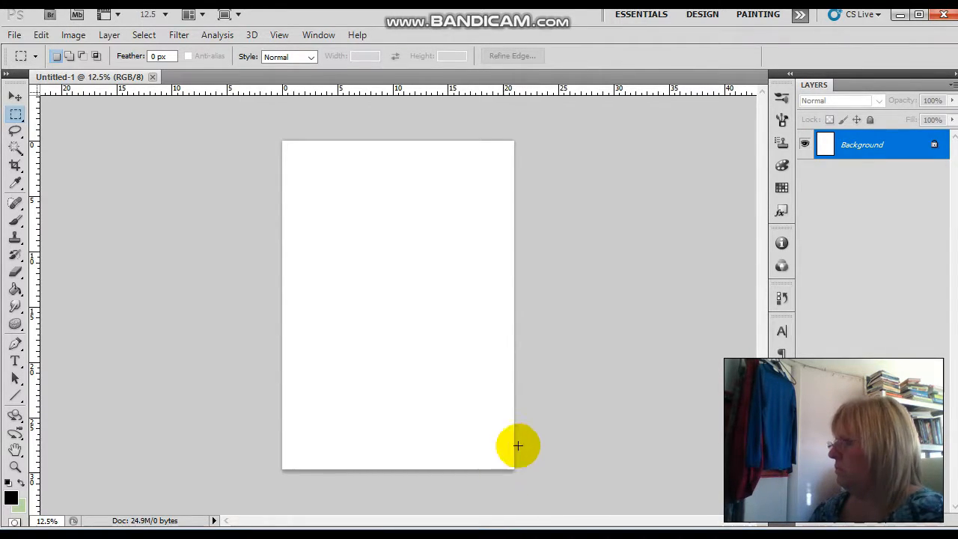
# - Open orchid_01.jpg from the FLORAL folder inside ART > ILLUSTRATION
pyautogui.click(18, 35)
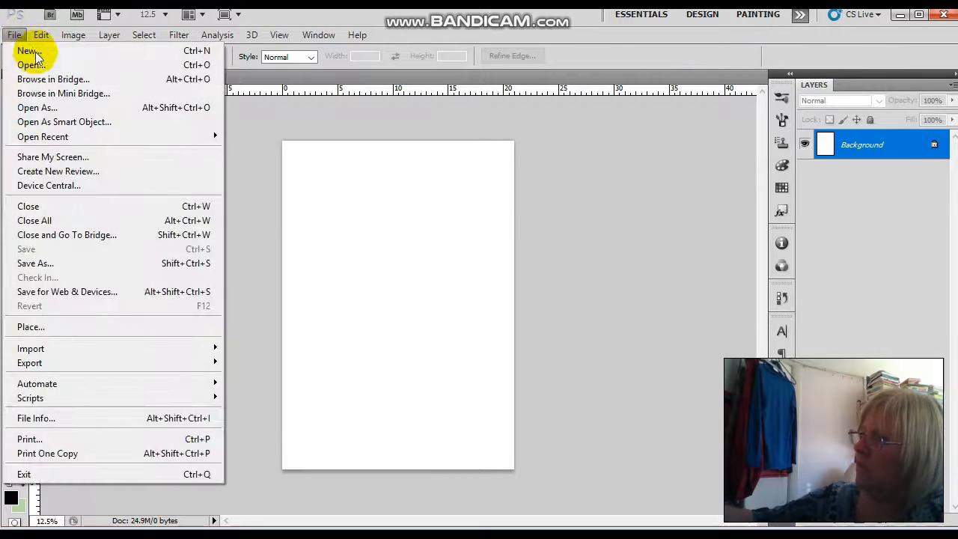
pyautogui.click(96, 66)
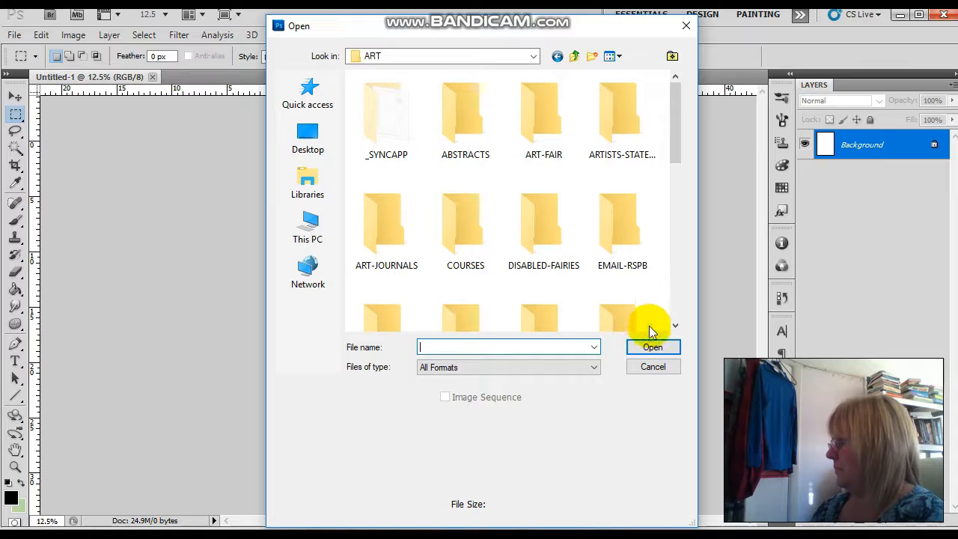
pyautogui.moveTo(676, 137); pyautogui.dragTo(676, 217)
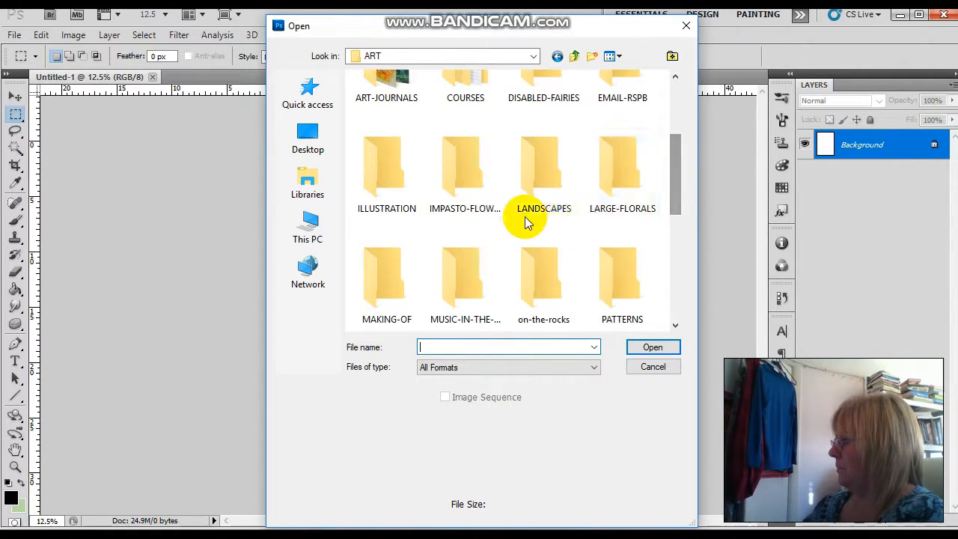
pyautogui.click(387, 178)
pyautogui.click(654, 349)
pyautogui.click(546, 121)
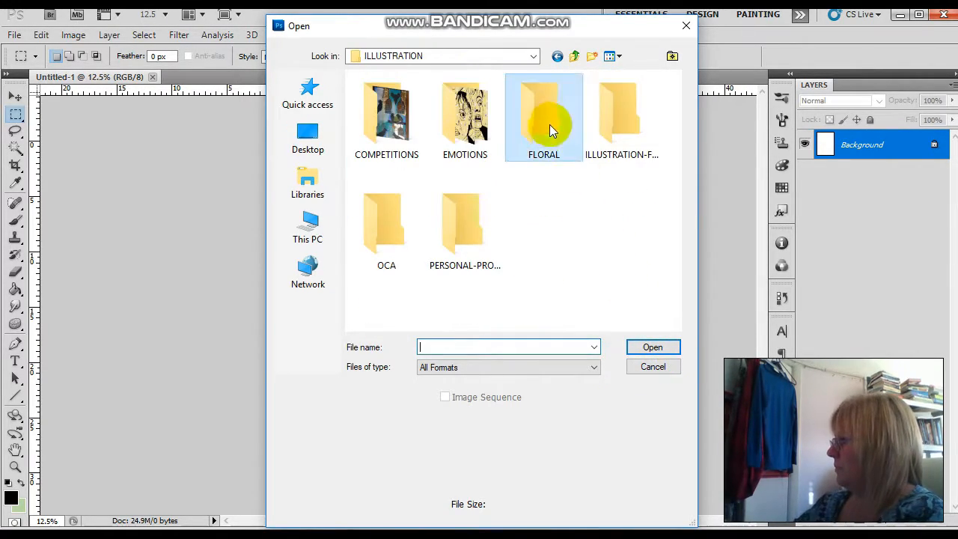
pyautogui.click(671, 348)
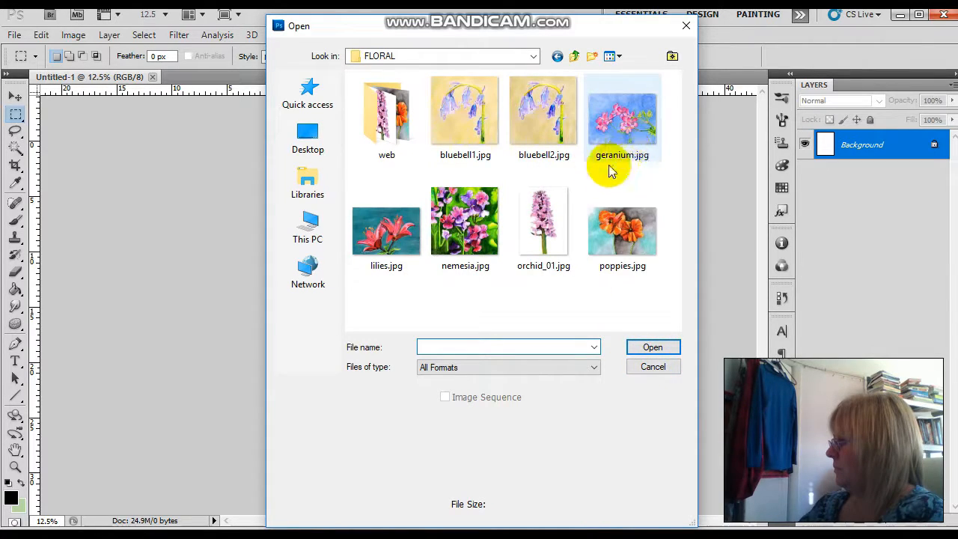
pyautogui.click(543, 221)
pyautogui.click(654, 349)
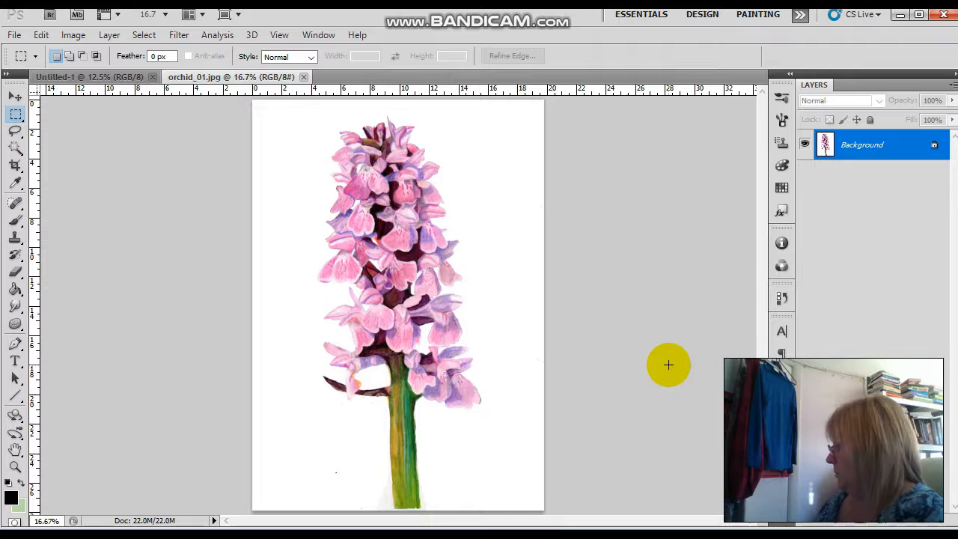
# - Outline the orchid's stem and lower-left petals with the Lasso tool, adding the missed upper part of the stem to the selection
pyautogui.click(16, 133)
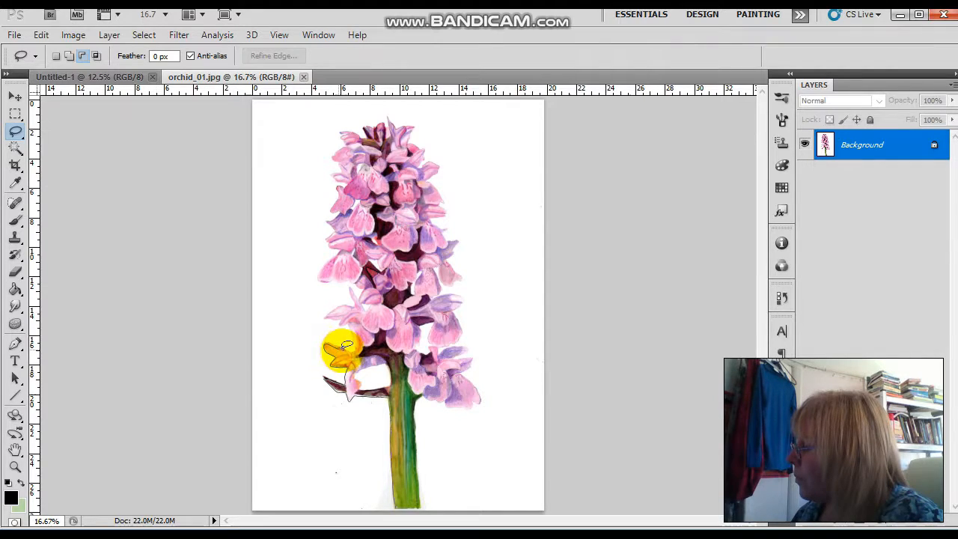
pyautogui.moveTo(405, 385); pyautogui.dragTo(422, 476)
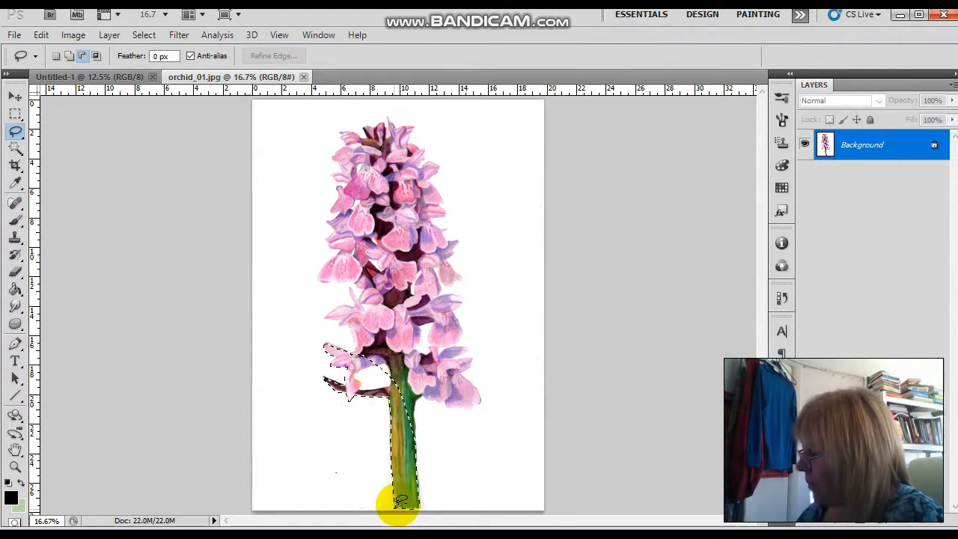
pyautogui.moveTo(402, 500); pyautogui.dragTo(402, 501)
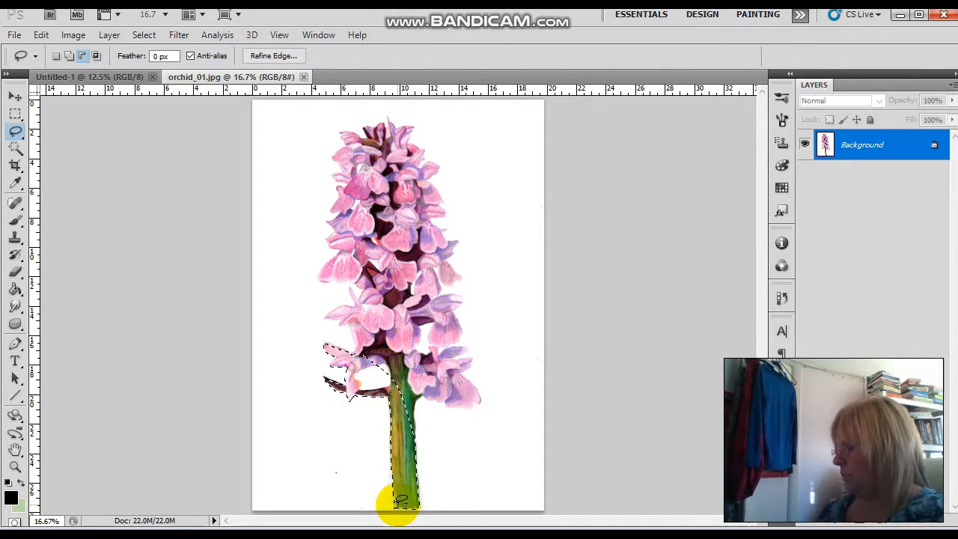
pyautogui.click(69, 56)
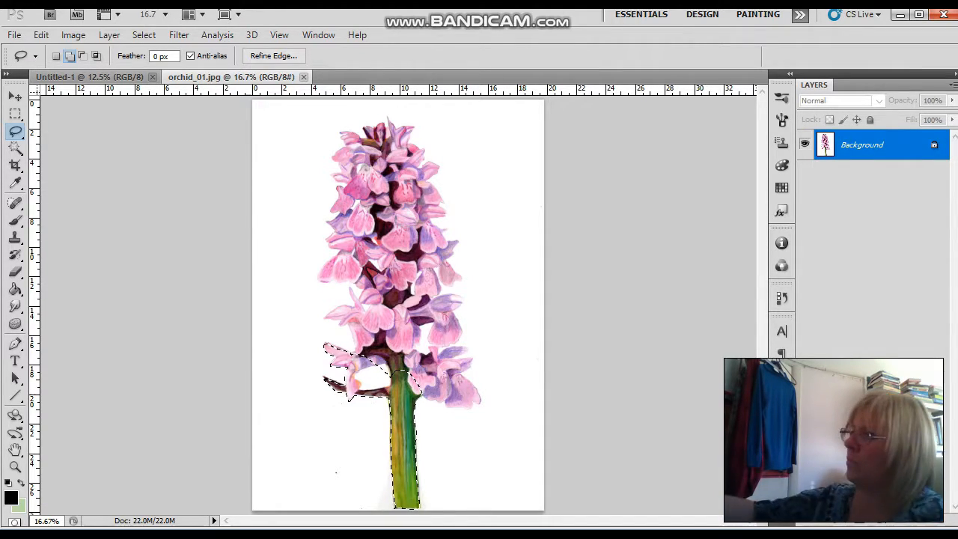
pyautogui.click(16, 99)
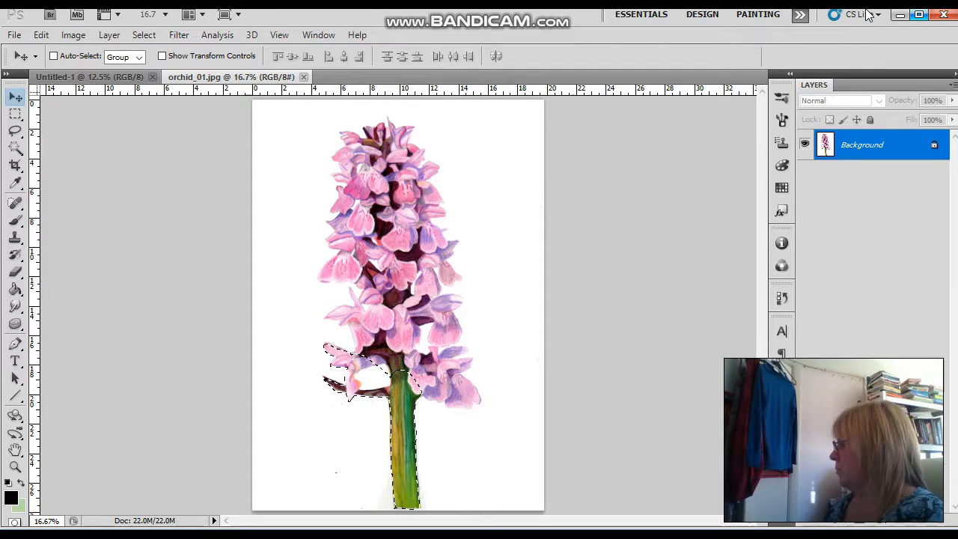
pyautogui.click(900, 16)
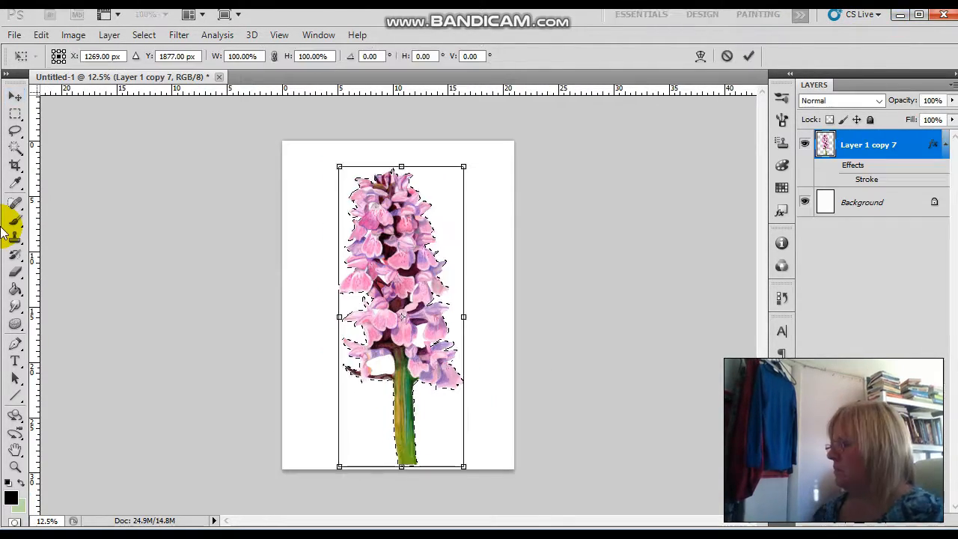
# - Scale the cut-out orchid proportionally to about 42% and place it in the upper-left corner of the page
pyautogui.moveTo(464, 188)
pyautogui.mouseDown()
pyautogui.moveTo(464, 160)
pyautogui.moveTo(404, 344)
pyautogui.mouseUp()
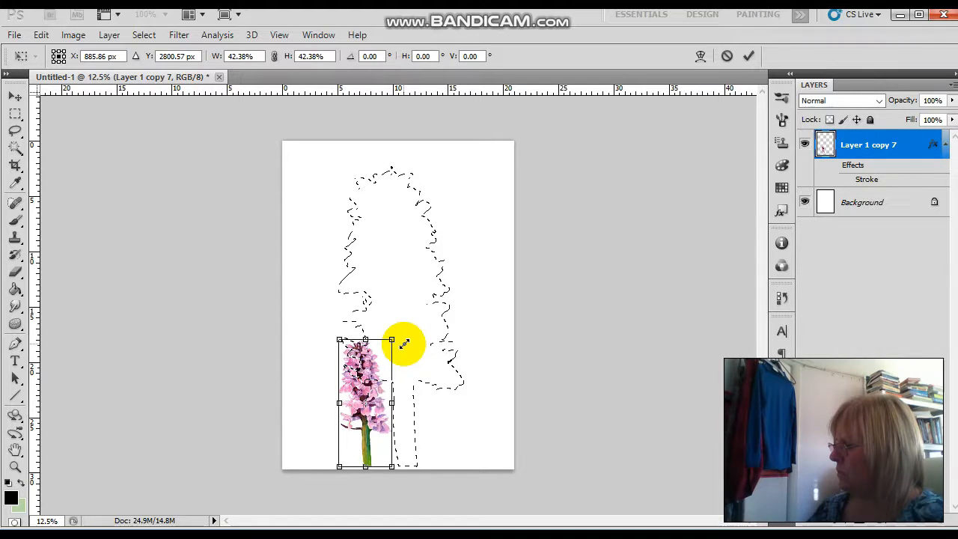
pyautogui.moveTo(404, 343); pyautogui.dragTo(405, 345)
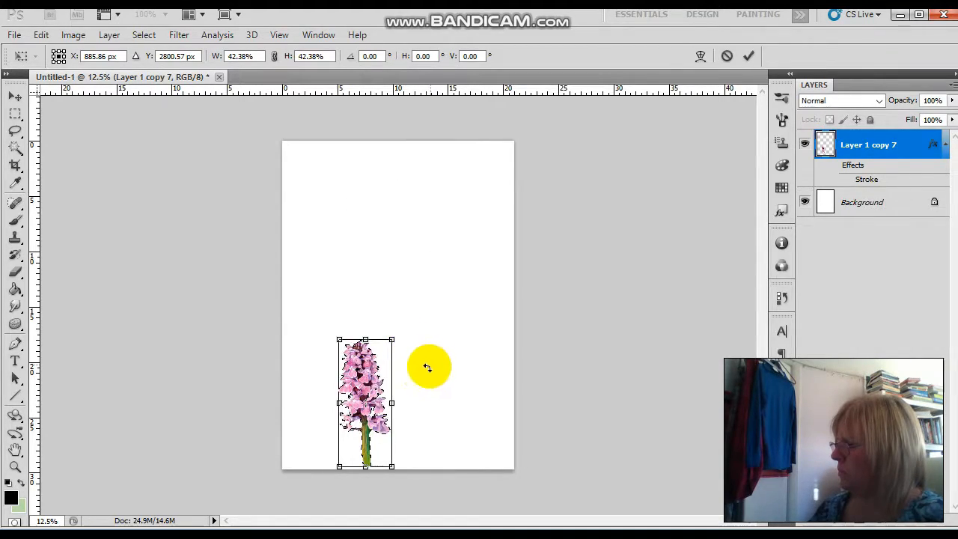
pyautogui.moveTo(368, 381); pyautogui.dragTo(326, 199)
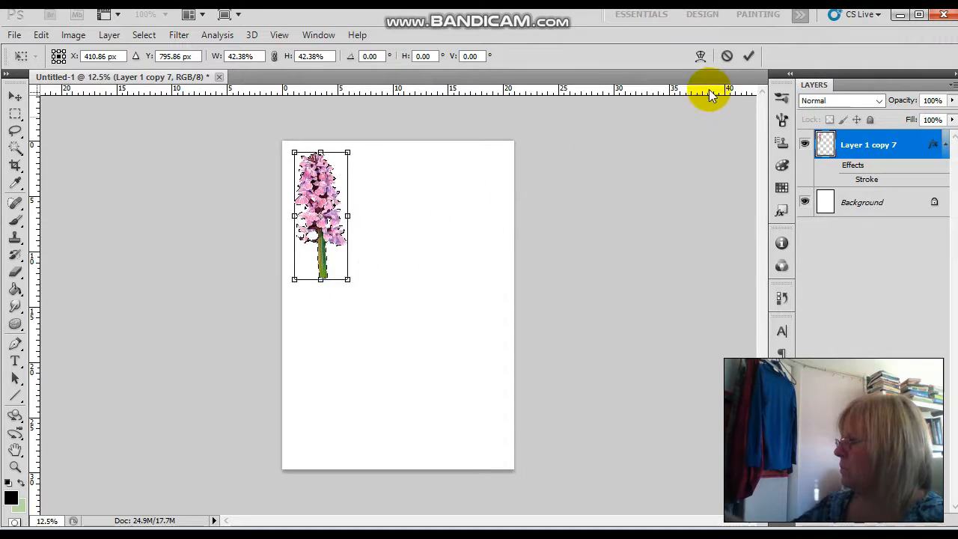
pyautogui.click(749, 55)
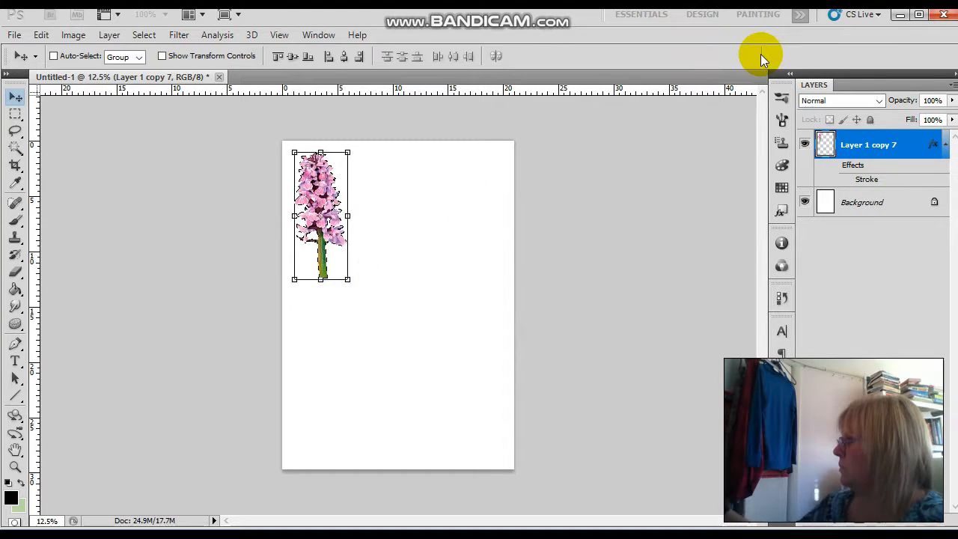
# - Turn on the orchid layer's effects and make Background the active layer
pyautogui.click(833, 164)
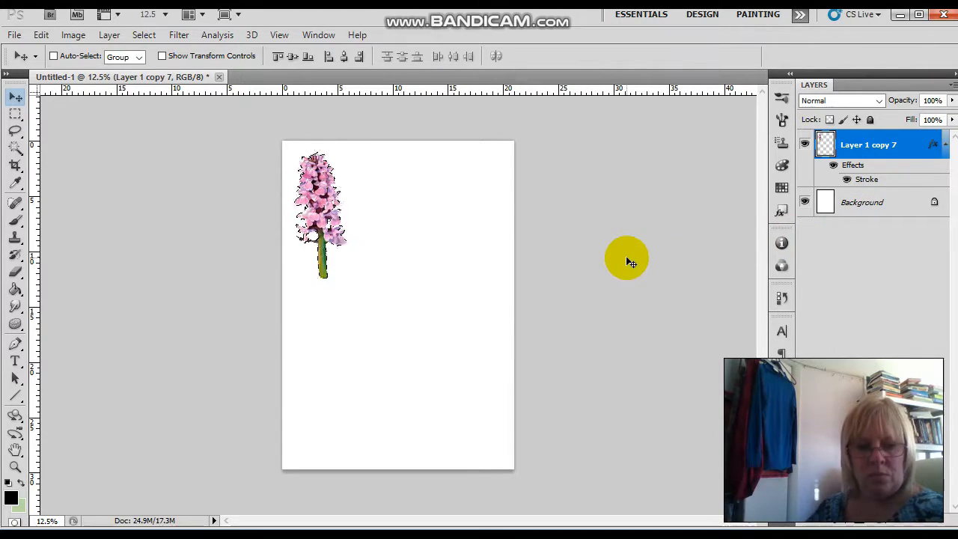
pyautogui.click(861, 208)
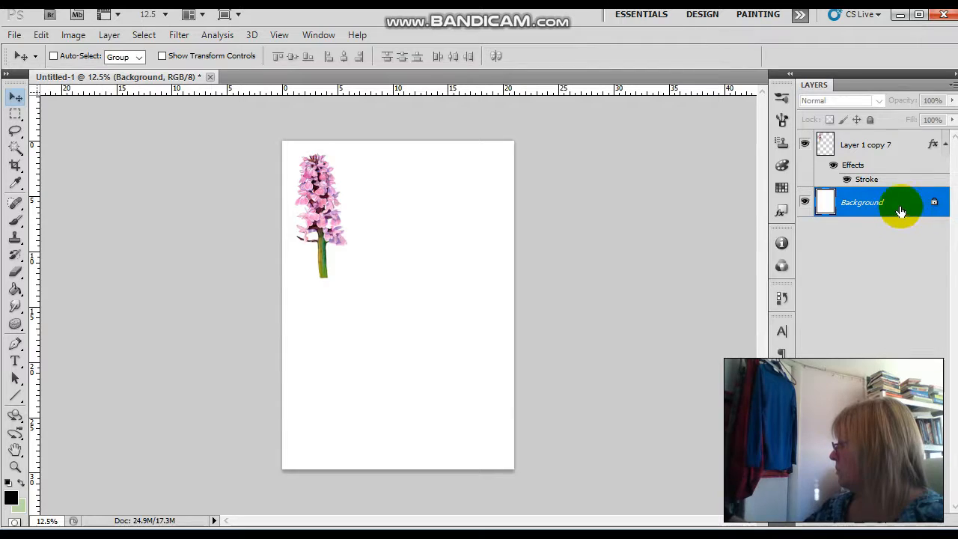
pyautogui.rightClick(903, 208)
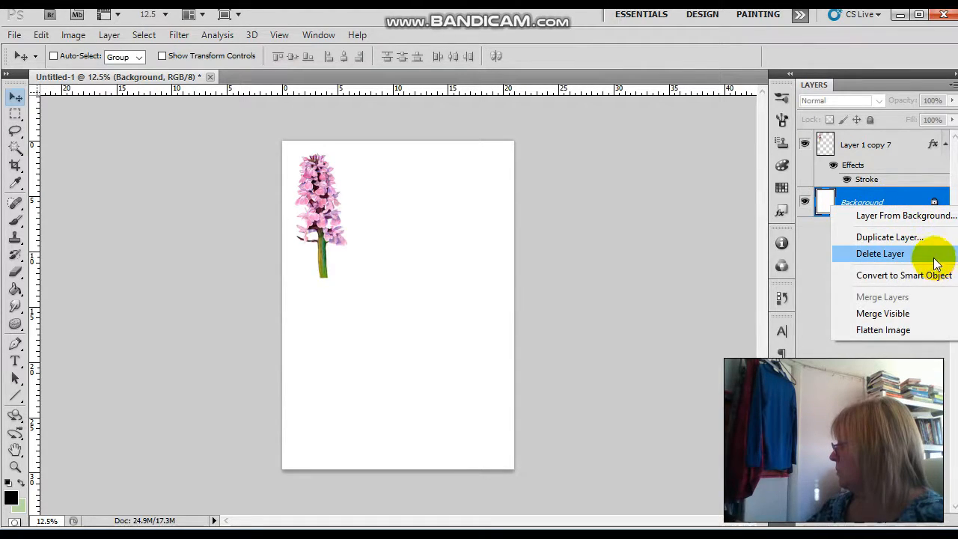
pyautogui.click(826, 255)
pyautogui.rightClick(857, 257)
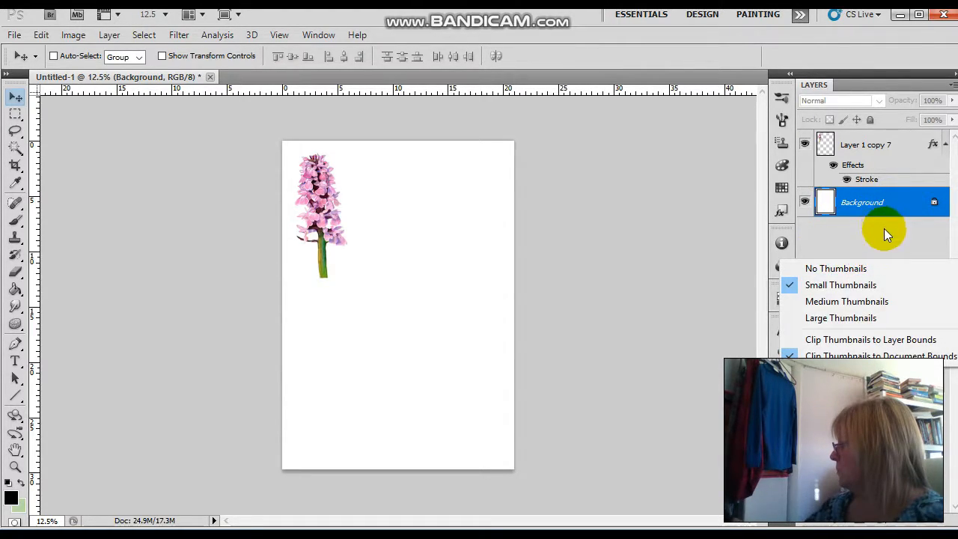
pyautogui.click(884, 228)
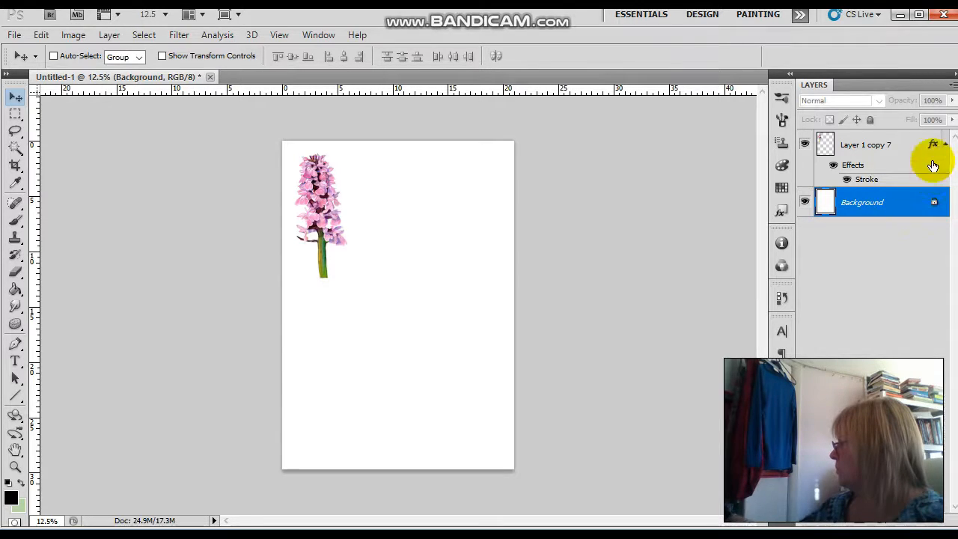
# - Add a new empty layer directly above the Background layer
pyautogui.click(952, 85)
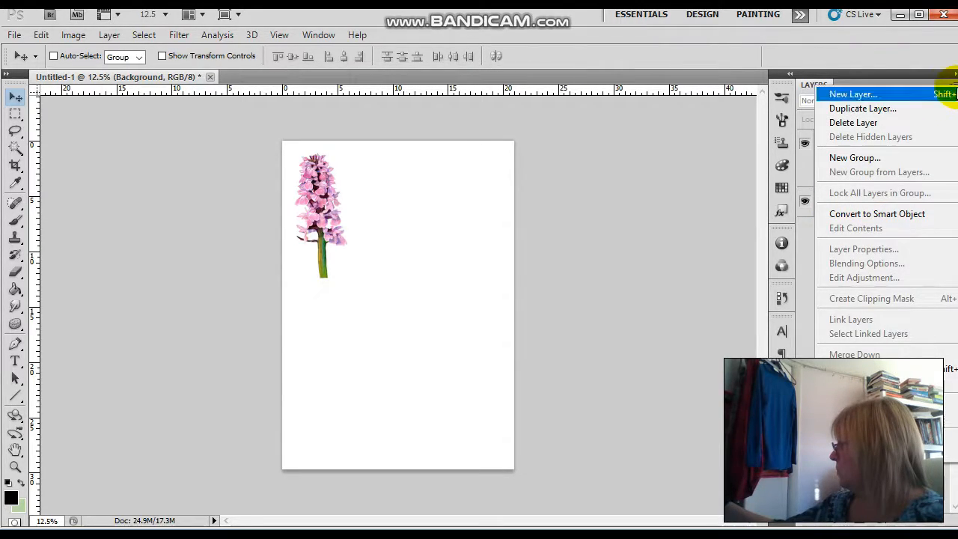
pyautogui.click(935, 95)
pyautogui.click(611, 179)
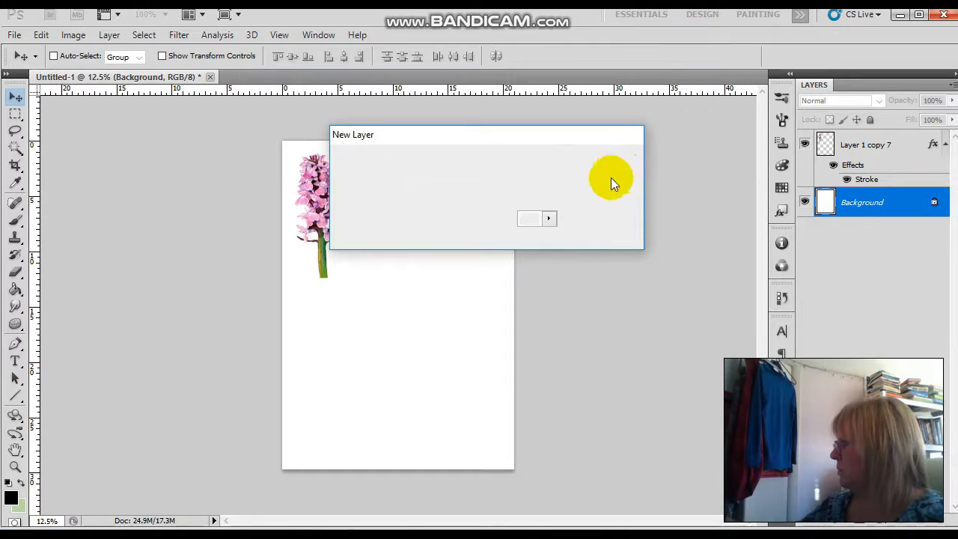
# - Swap in the light green foreground colour and cover the whole page with a rectangle behind the orchid
pyautogui.click(21, 483)
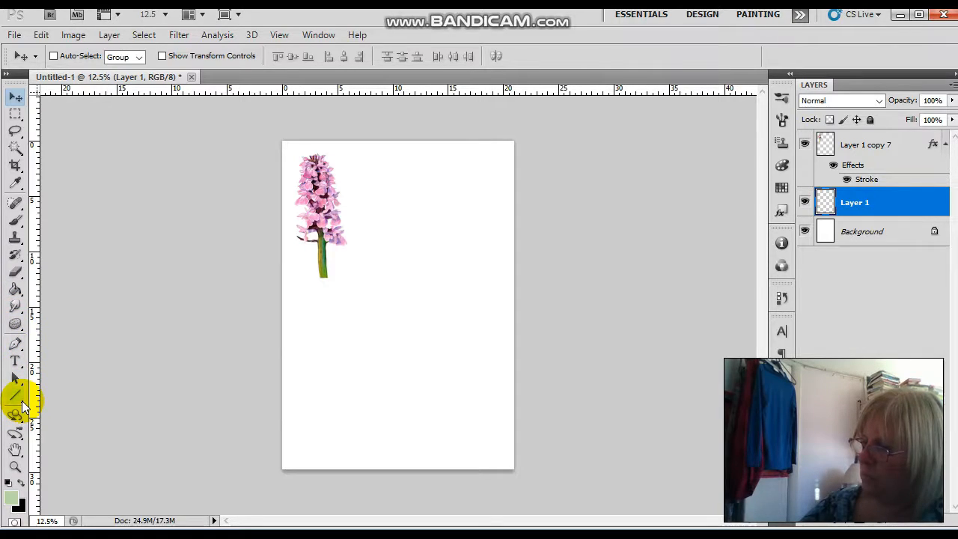
pyautogui.click(18, 398)
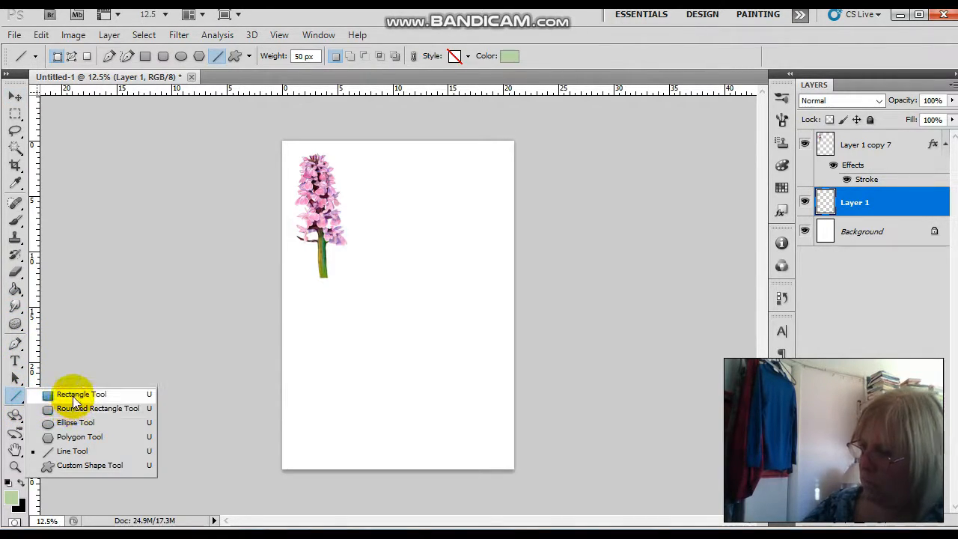
pyautogui.click(67, 393)
pyautogui.moveTo(295, 157); pyautogui.dragTo(516, 475)
# - Duplicate the orchid layer and place the copy level with the original, just to its right
pyautogui.click(868, 144)
pyautogui.press('v')
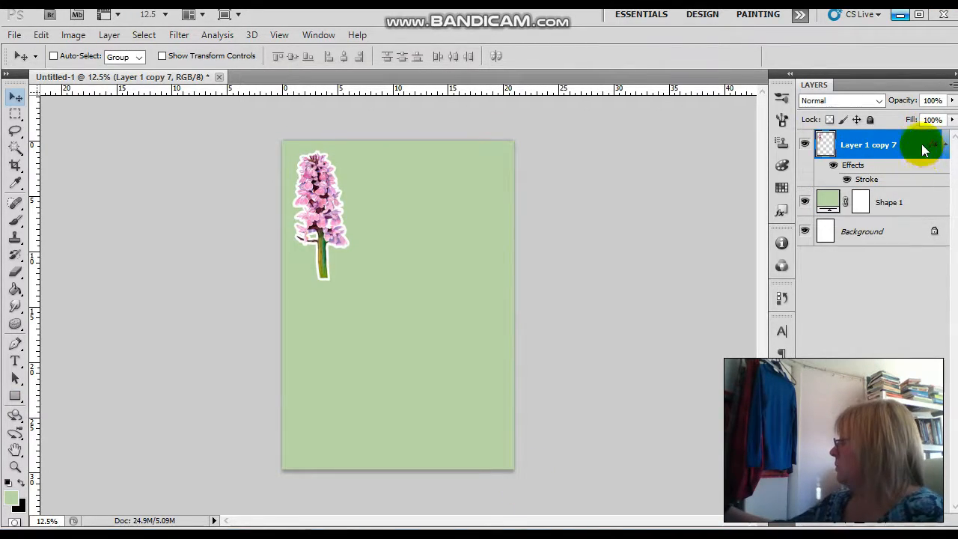
pyautogui.click(953, 84)
pyautogui.click(943, 110)
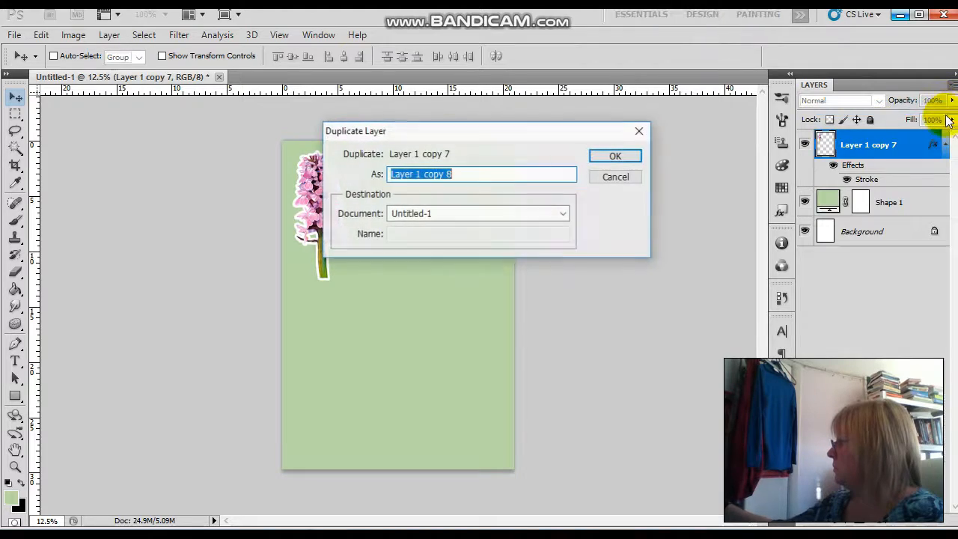
pyautogui.click(615, 157)
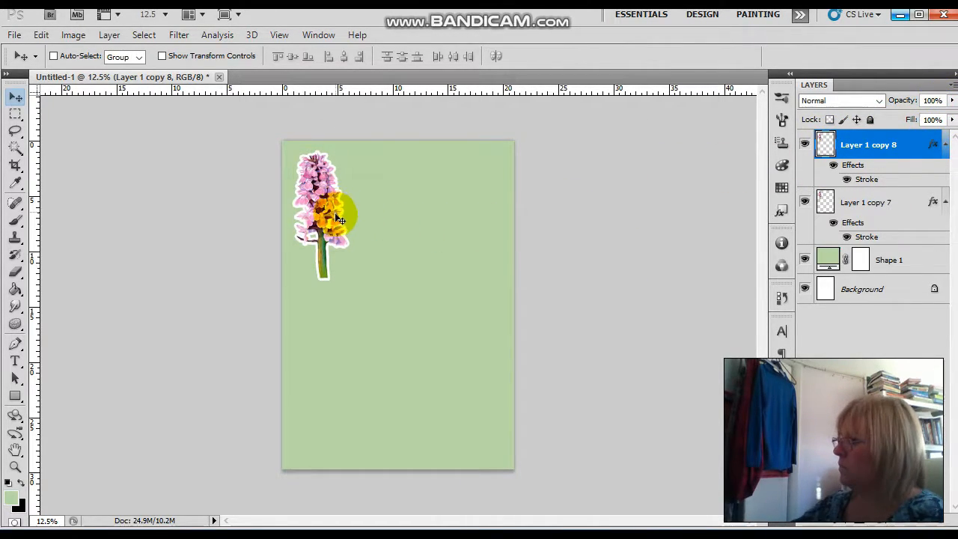
pyautogui.moveTo(328, 223); pyautogui.dragTo(393, 224)
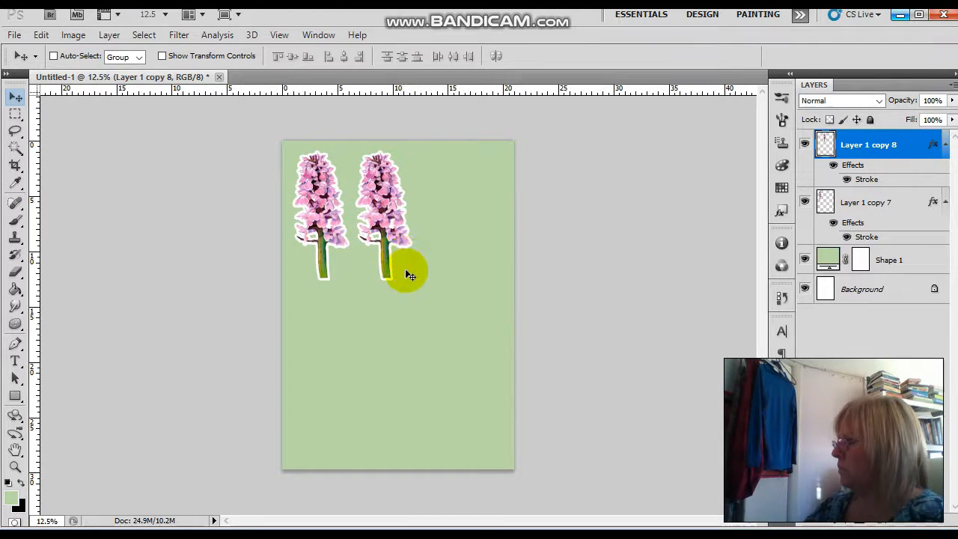
# - Duplicate the second orchid and place the third flower to its right to form a row of three
pyautogui.click(952, 84)
pyautogui.click(935, 110)
pyautogui.click(615, 157)
pyautogui.moveTo(385, 252); pyautogui.dragTo(456, 242)
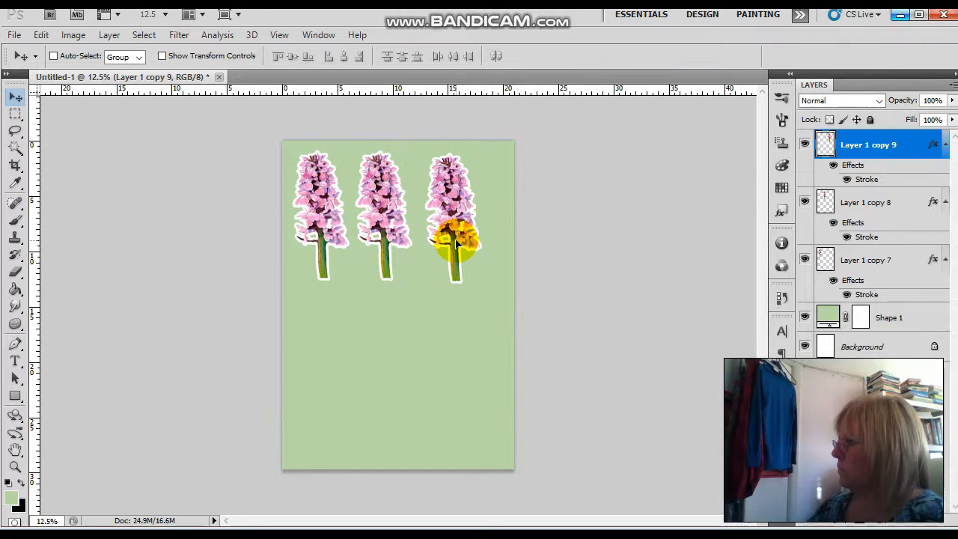
# - Duplicate all three orchid layers together and place the copies as a second row below the first row
pyautogui.keyDown('shift'); pyautogui.click(882, 212); pyautogui.keyUp('shift')
pyautogui.keyDown('shift'); pyautogui.click(874, 258); pyautogui.keyUp('shift')
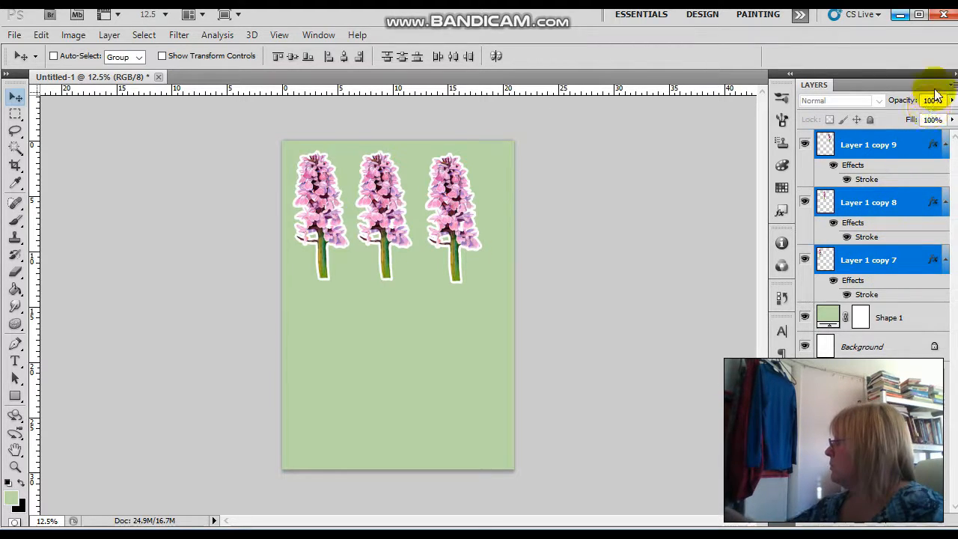
pyautogui.click(952, 86)
pyautogui.click(932, 107)
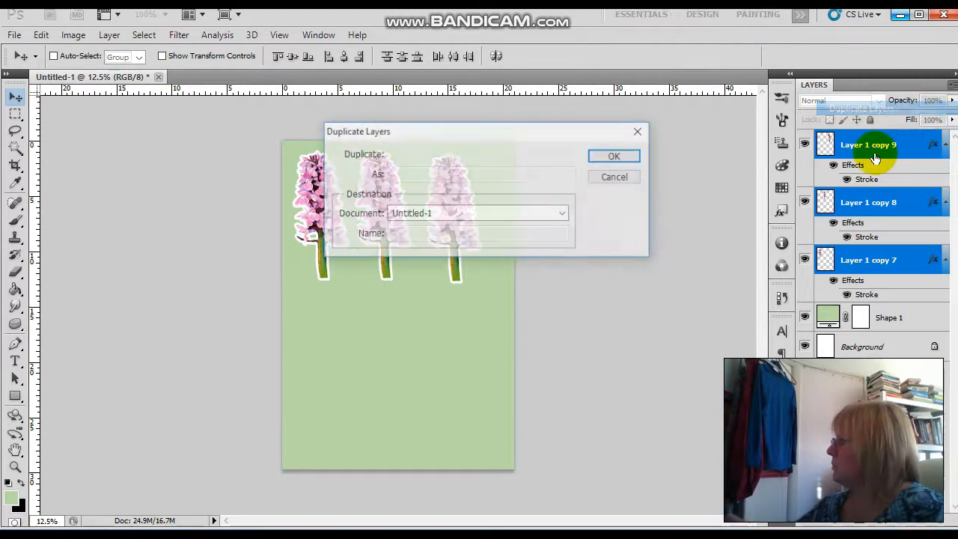
pyautogui.click(633, 161)
pyautogui.moveTo(455, 214); pyautogui.dragTo(465, 358)
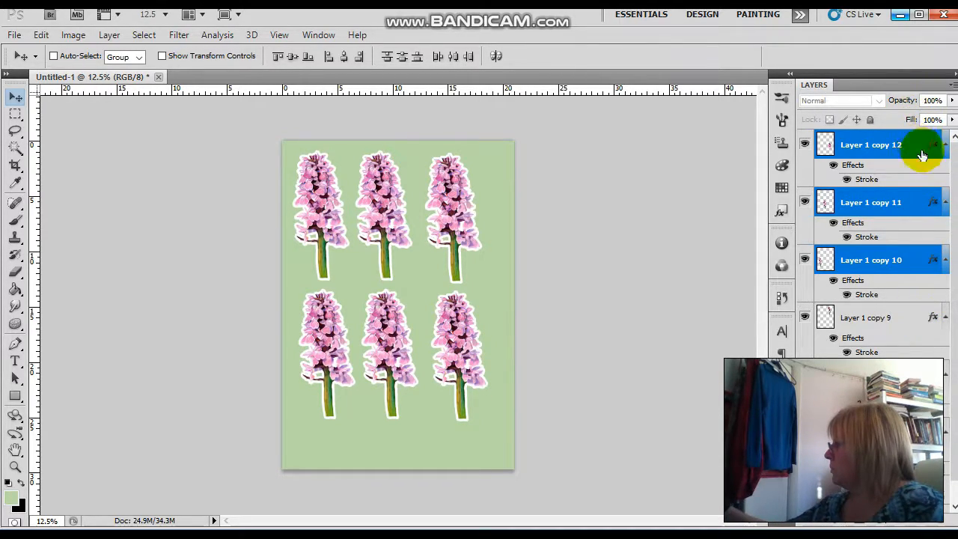
# - Group the orchid layers under the name orchids, including the remaining first-row orchid layer
pyautogui.scroll(-1, 941, 224)
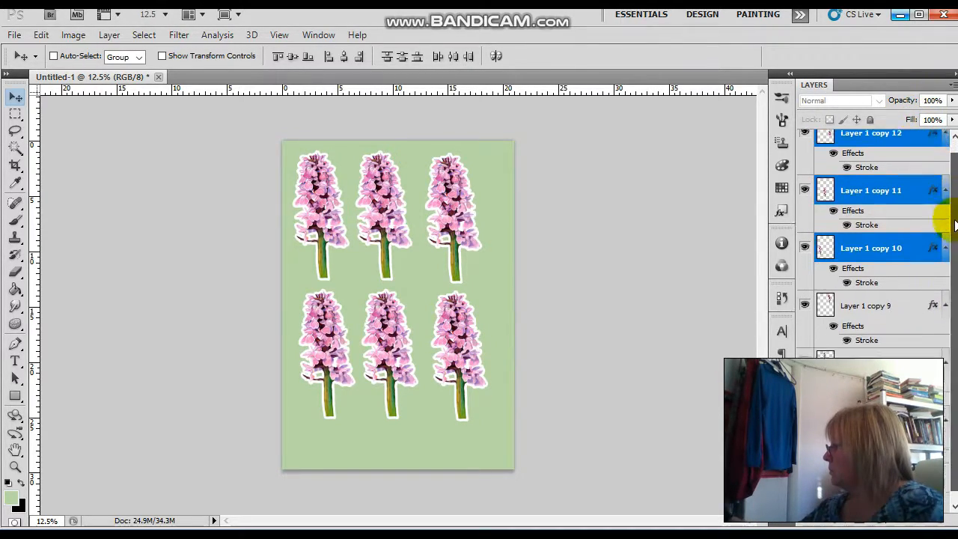
pyautogui.keyDown('shift'); pyautogui.click(894, 299); pyautogui.keyUp('shift')
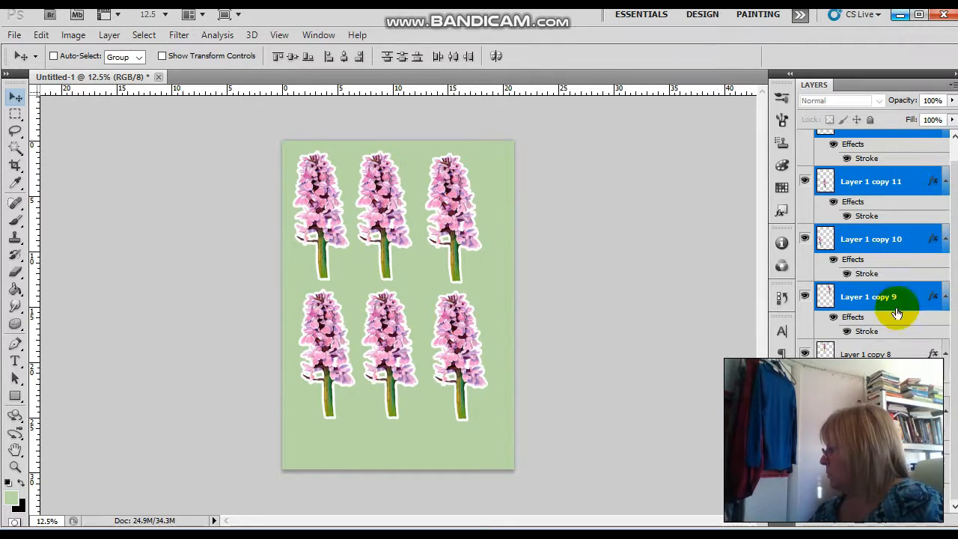
pyautogui.click(952, 85)
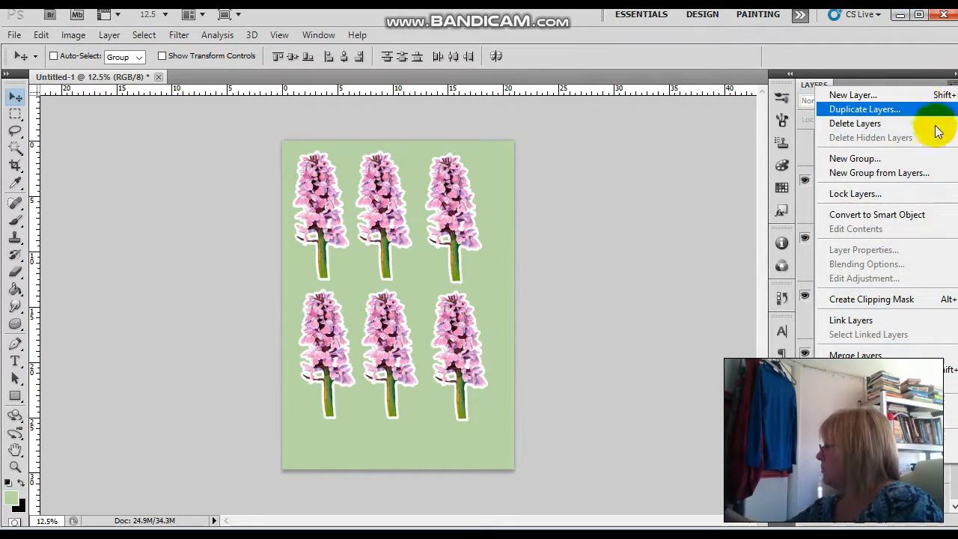
pyautogui.click(935, 173)
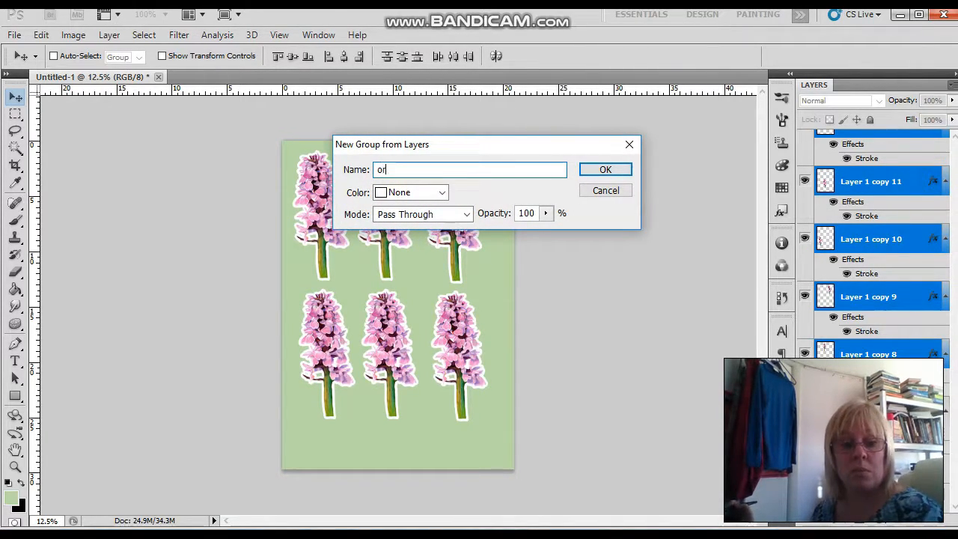
pyautogui.write('orchids')
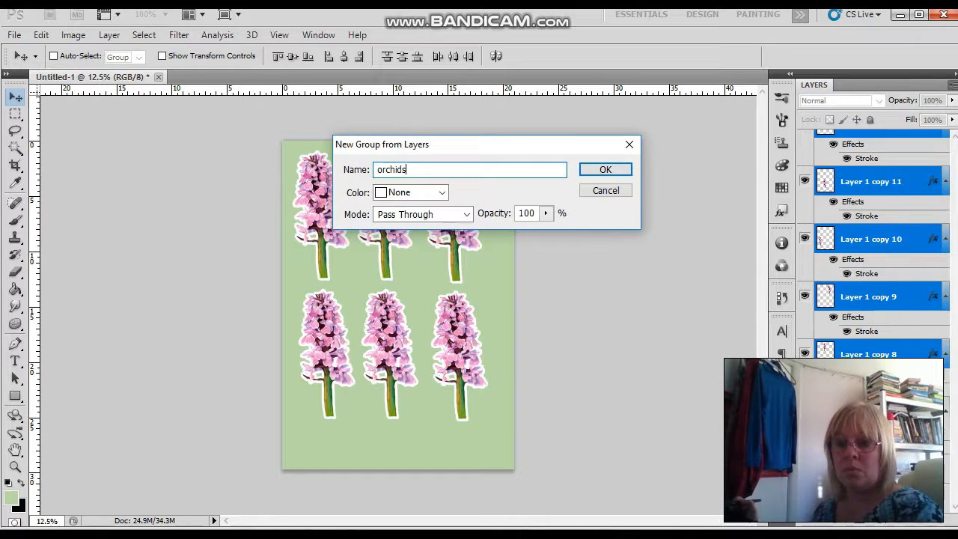
pyautogui.press('Return')
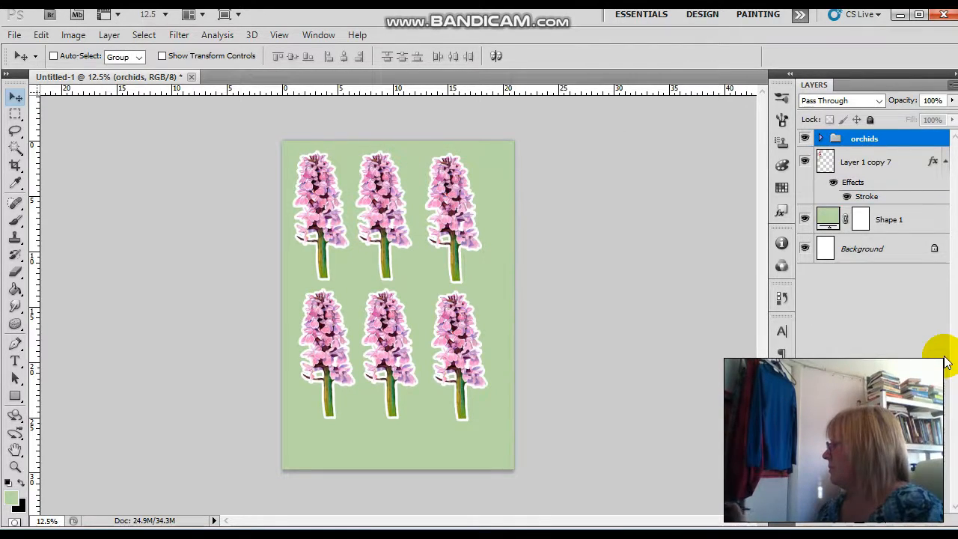
pyautogui.moveTo(898, 160); pyautogui.dragTo(891, 143)
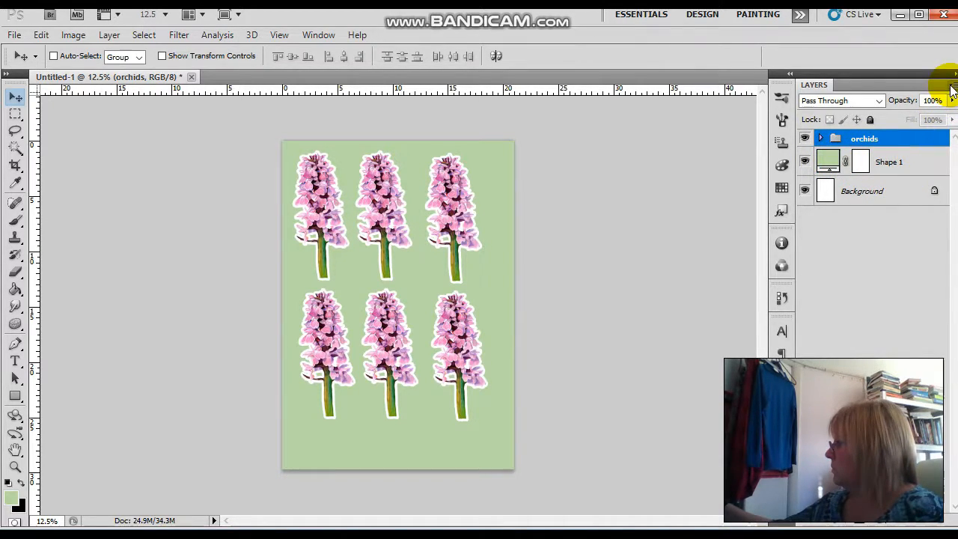
# - Duplicate the orchids group and merge the copy into a single layer
pyautogui.click(952, 90)
pyautogui.click(936, 109)
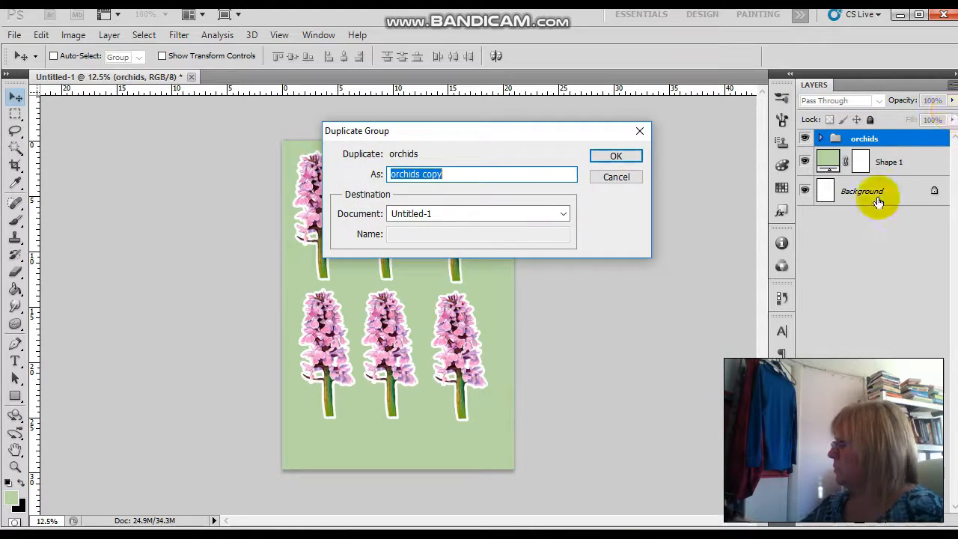
pyautogui.click(618, 161)
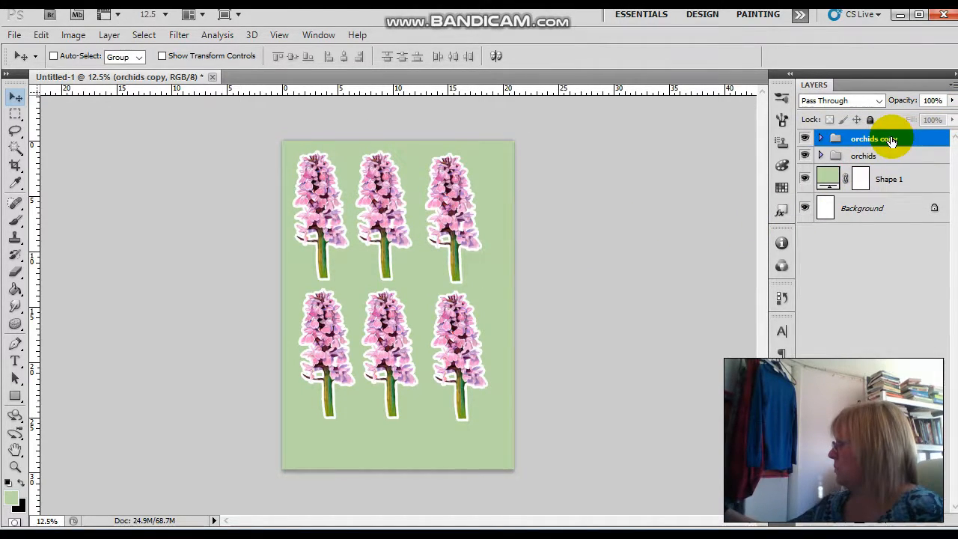
pyautogui.rightClick(890, 141)
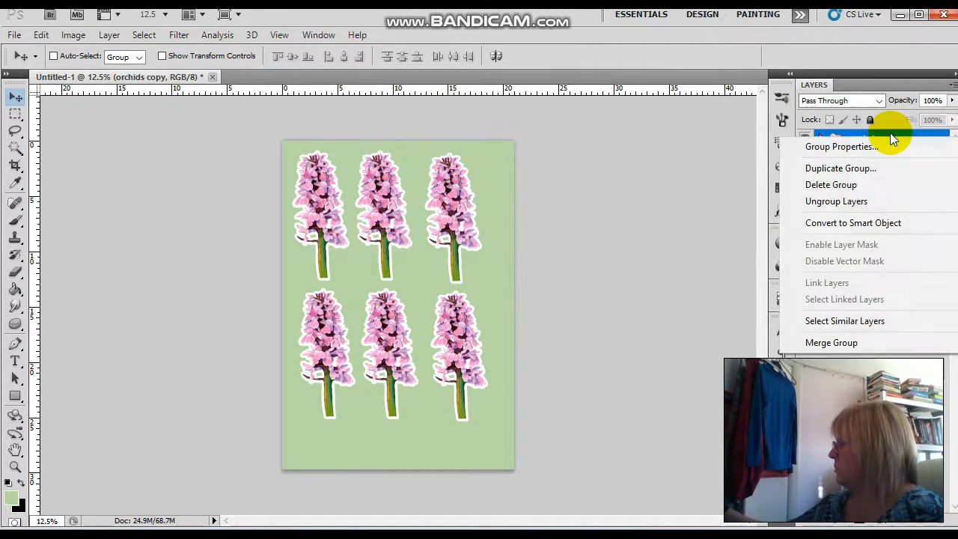
pyautogui.click(879, 343)
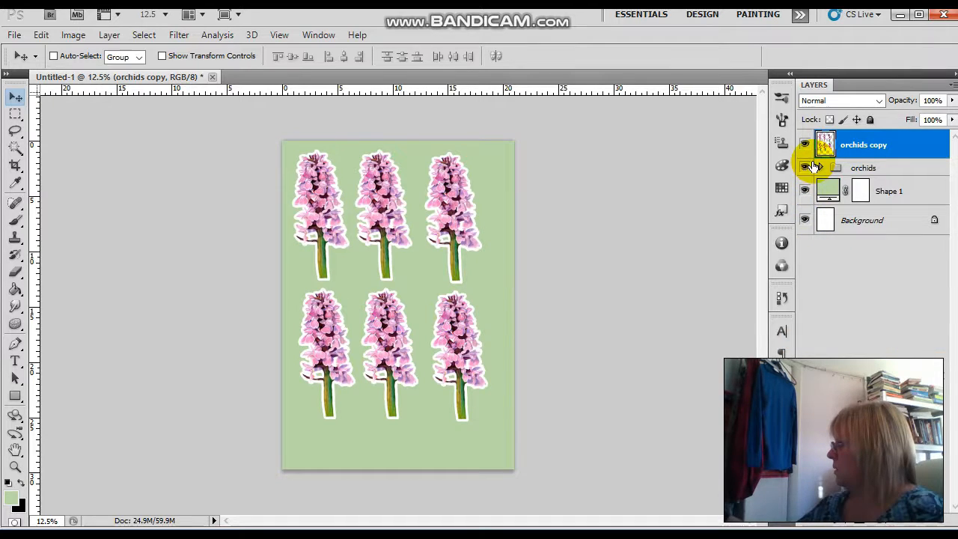
# - Hide the orchids group and the green shape, and select the six flowers by inverting a Magic Wand selection of the empty area
pyautogui.click(805, 168)
pyautogui.click(806, 192)
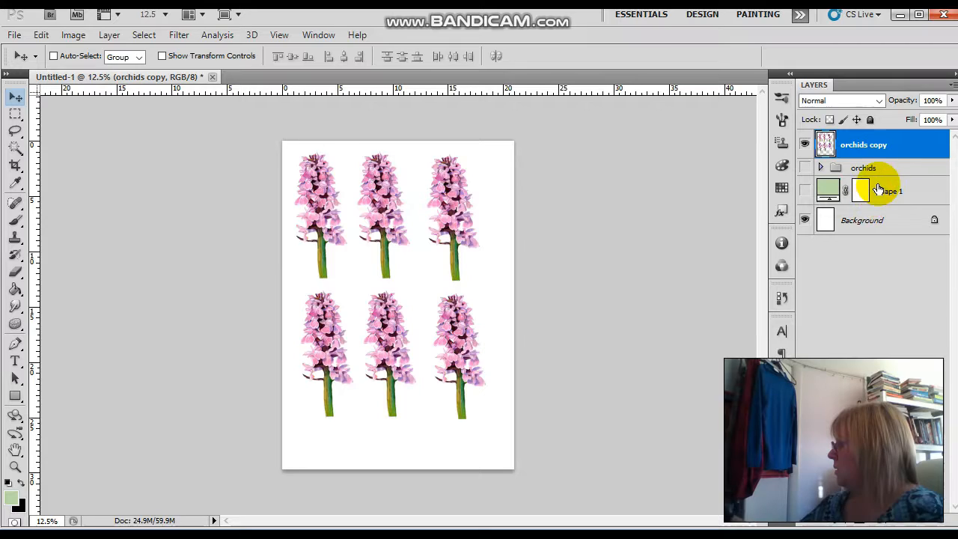
pyautogui.click(15, 150)
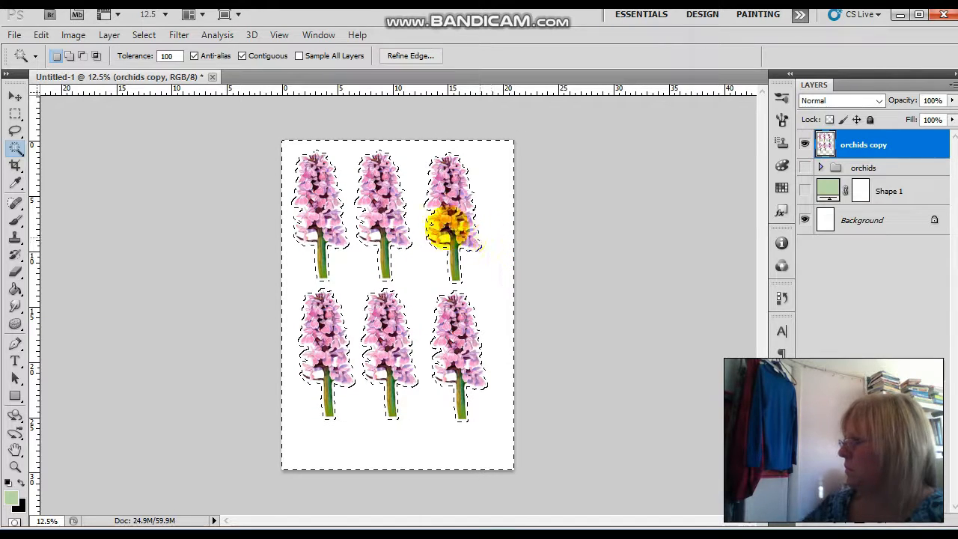
pyautogui.click(143, 35)
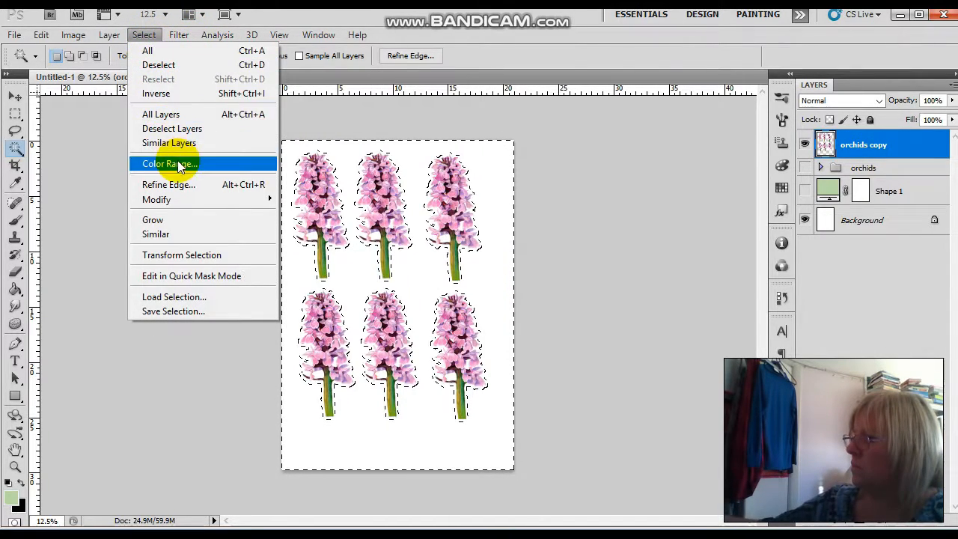
pyautogui.click(187, 93)
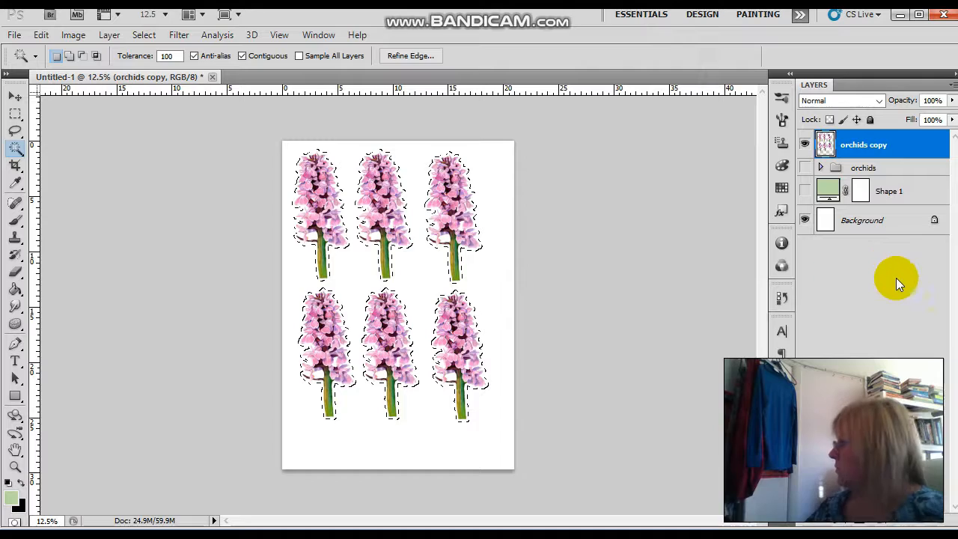
# - Add a new layer above the merged orchids and fill the selected flower shapes with black
pyautogui.click(952, 85)
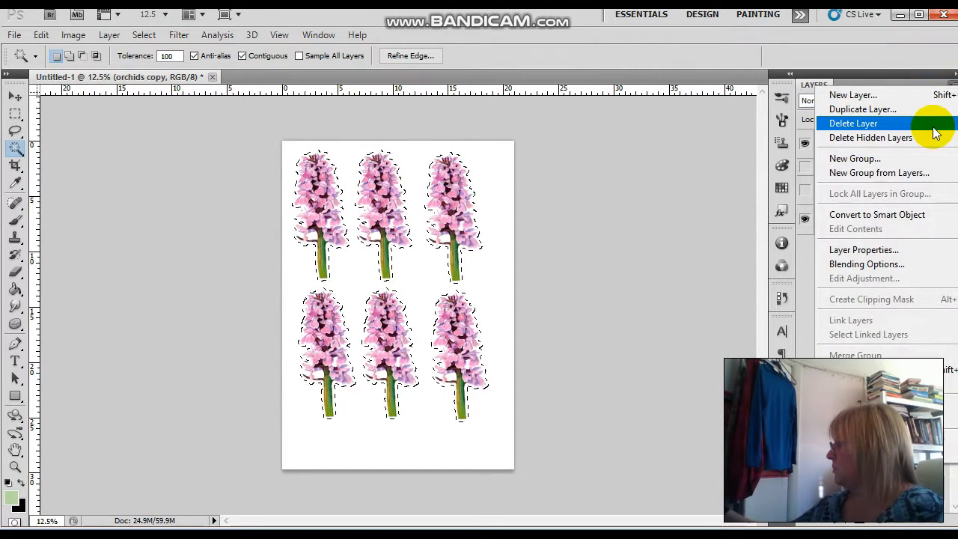
pyautogui.click(939, 95)
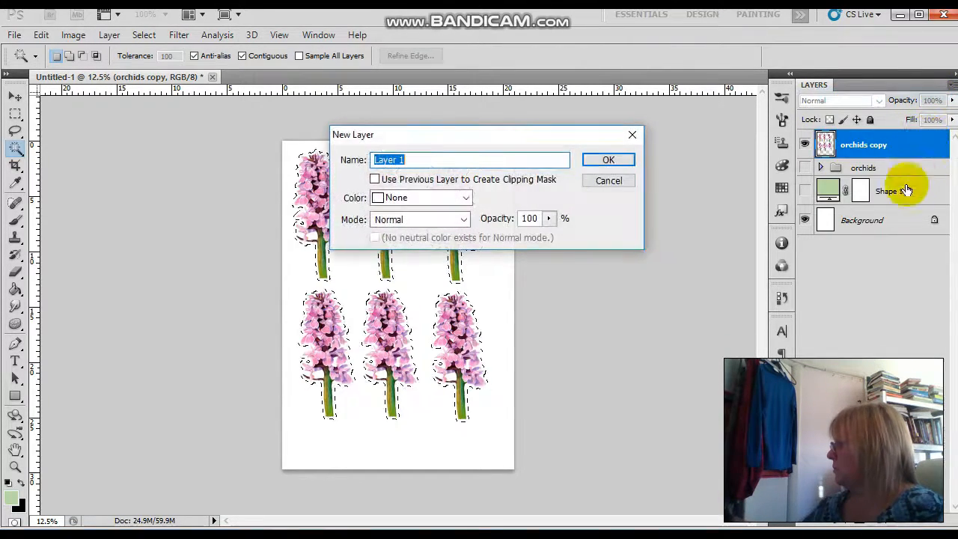
pyautogui.click(617, 160)
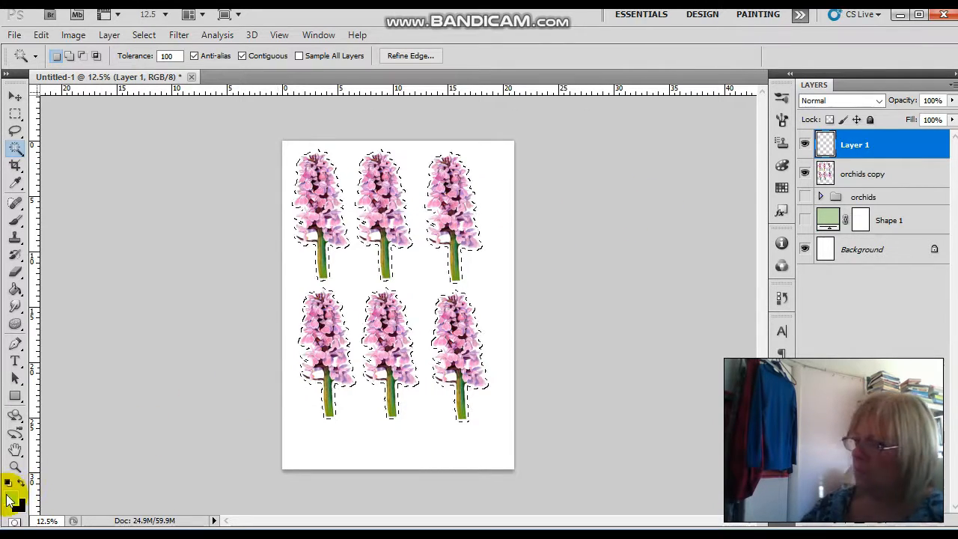
pyautogui.click(15, 292)
pyautogui.click(332, 252)
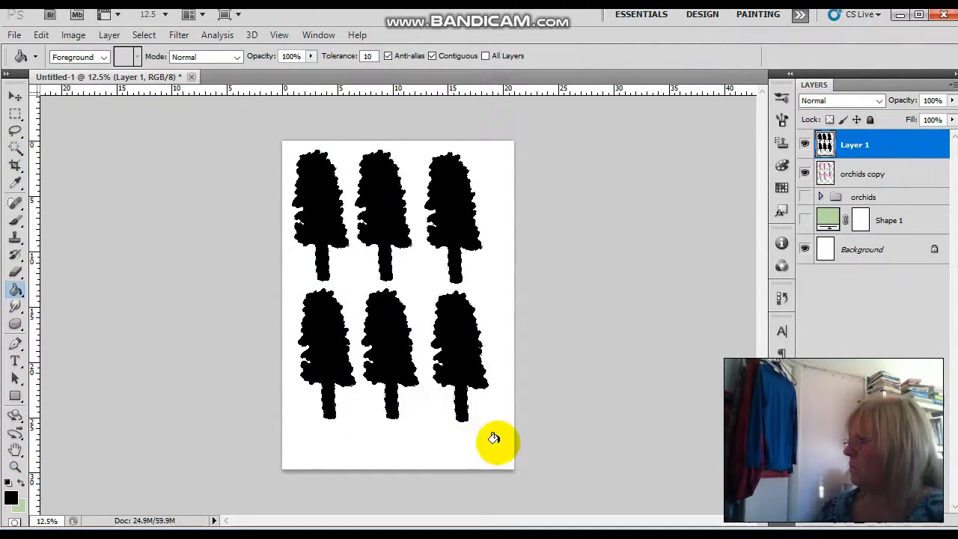
# - Start saving the document under a new name and browse to the 24StepsArtandDesign folder within Documents, Artwork
pyautogui.click(15, 96)
pyautogui.click(14, 36)
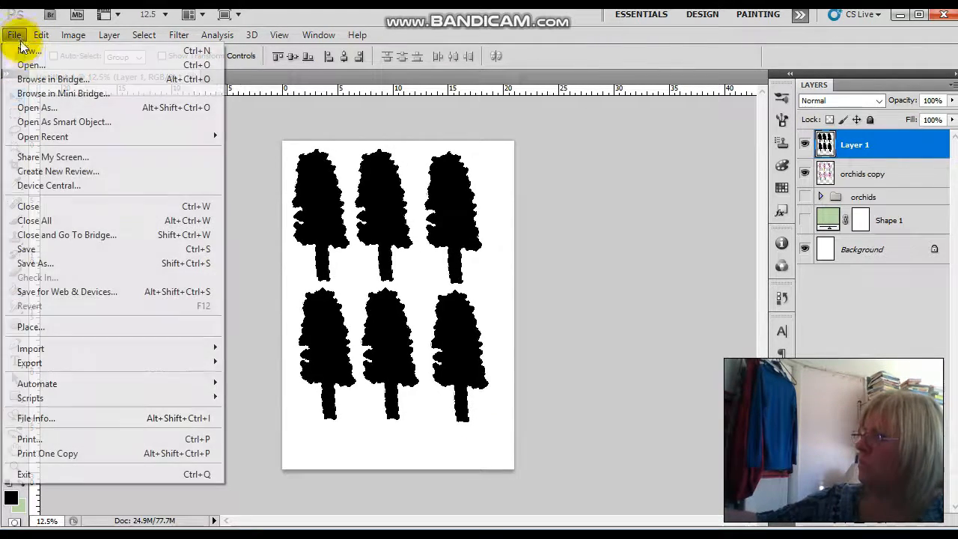
pyautogui.click(87, 263)
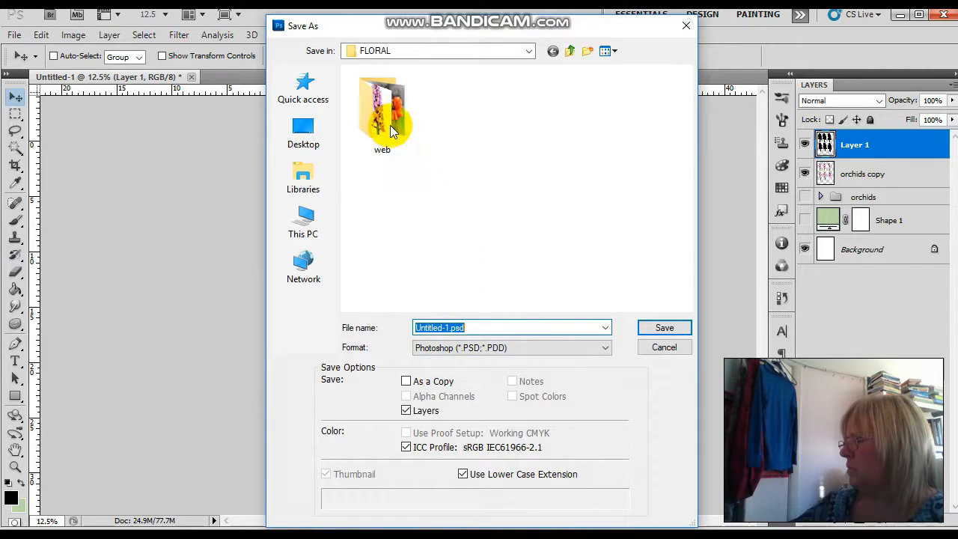
pyautogui.click(305, 175)
pyautogui.doubleClick(576, 84)
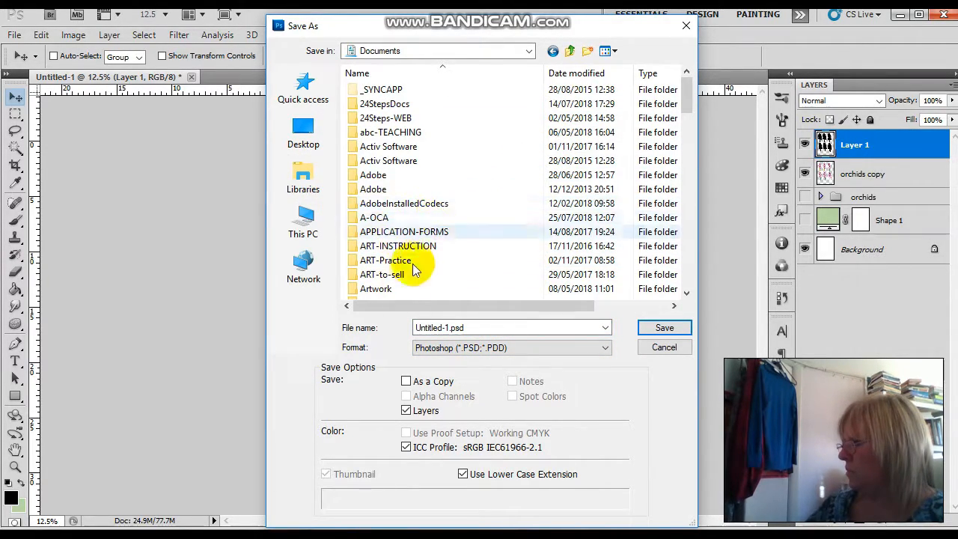
pyautogui.doubleClick(406, 288)
pyautogui.click(455, 89)
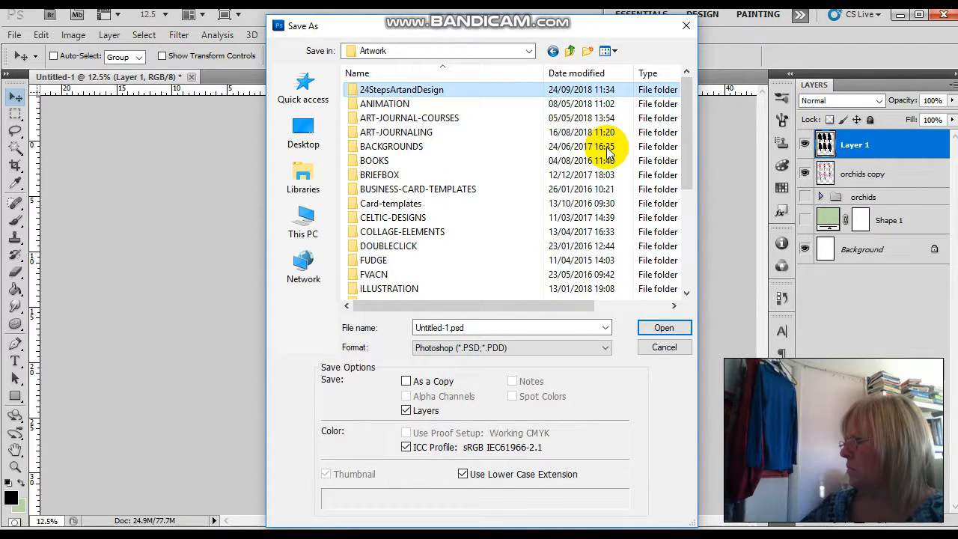
pyautogui.click(659, 328)
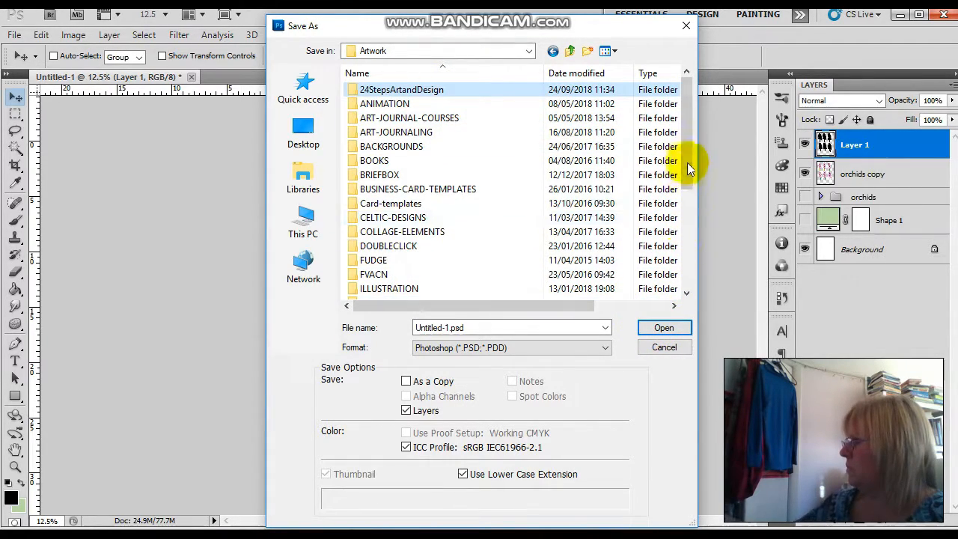
pyautogui.click(658, 327)
# - Choose the FOR-VIDEO-DEMOs folder inside STICKERS as the save location
pyautogui.moveTo(687, 164); pyautogui.dragTo(685, 247)
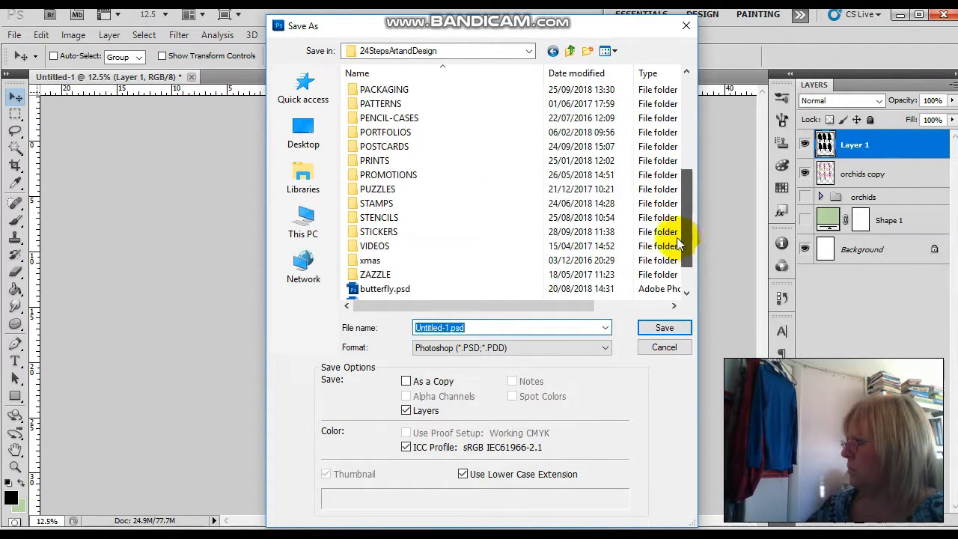
pyautogui.click(464, 232)
pyautogui.click(664, 327)
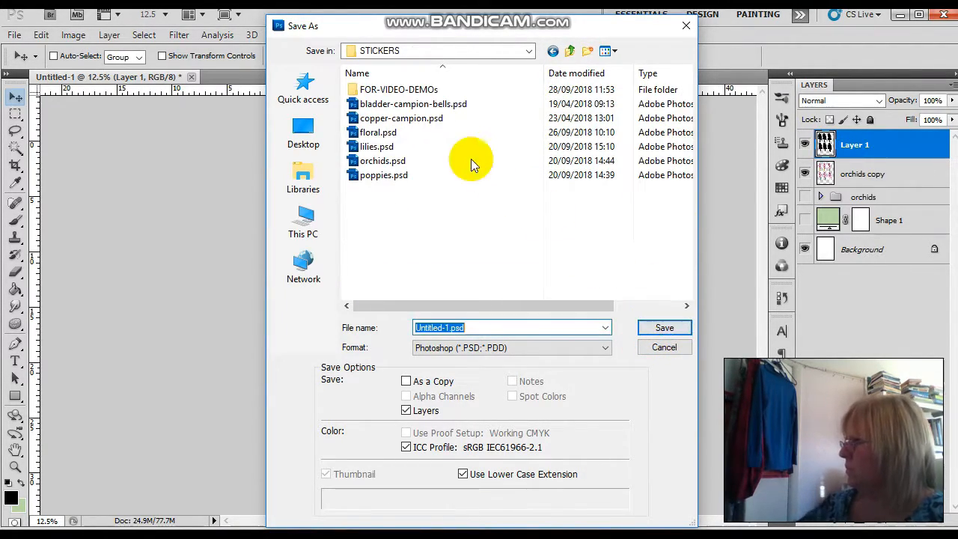
pyautogui.click(424, 90)
pyautogui.click(683, 329)
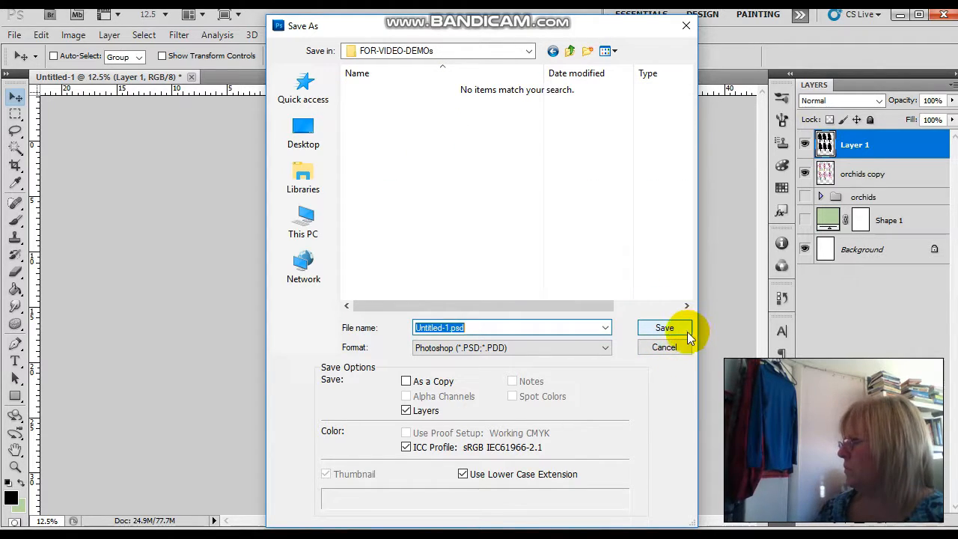
# - Save the silhouettes as a JPEG named orchids-mask.jpg, replacing the existing file and accepting the JPEG options
pyautogui.click(606, 350)
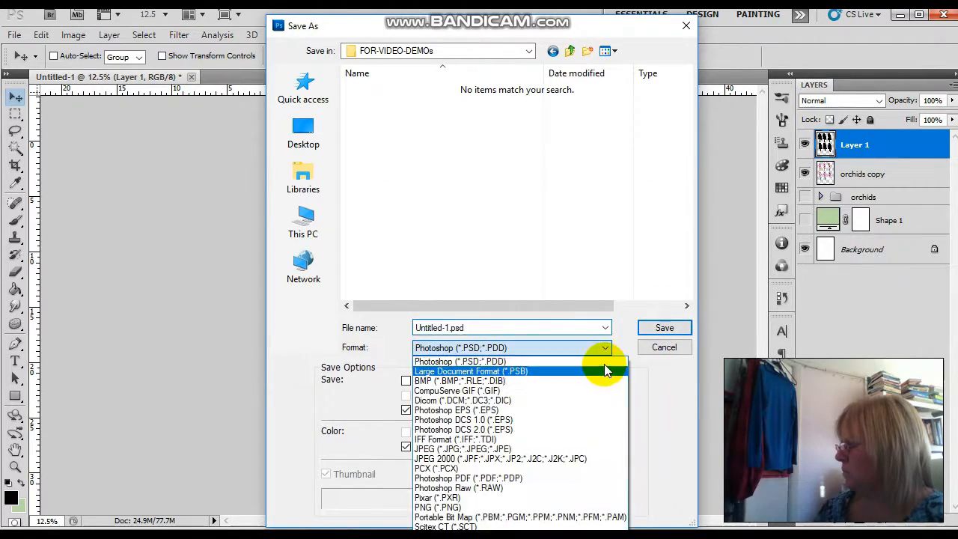
pyautogui.click(593, 448)
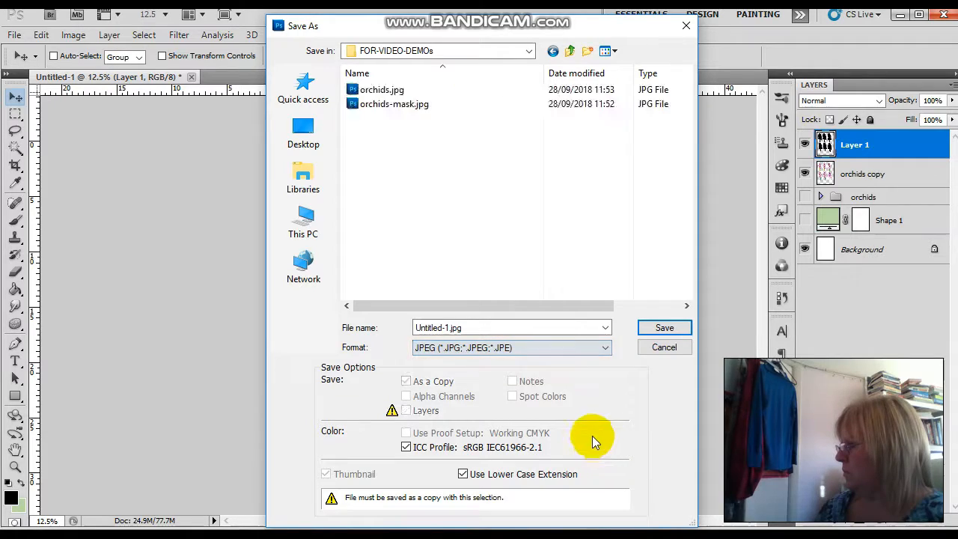
pyautogui.click(416, 105)
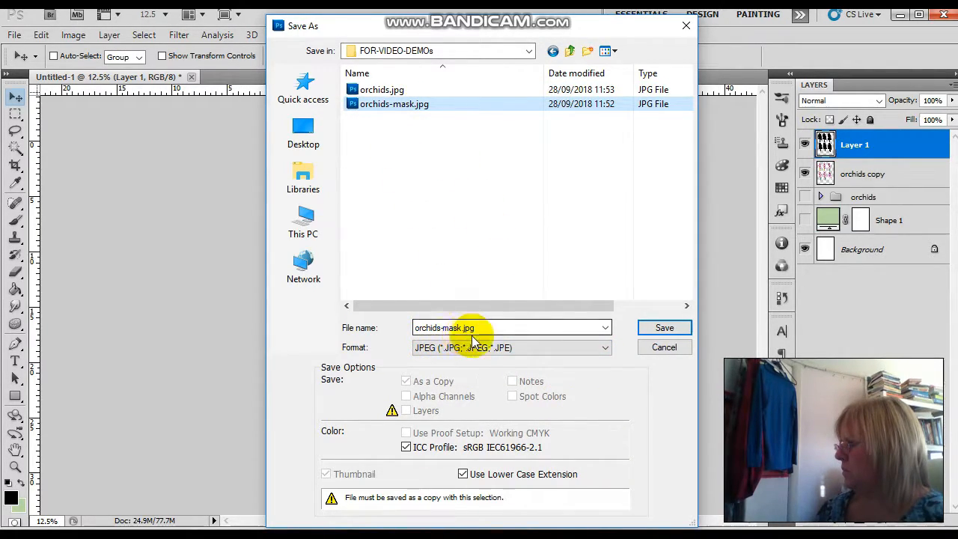
pyautogui.click(663, 327)
pyautogui.click(447, 216)
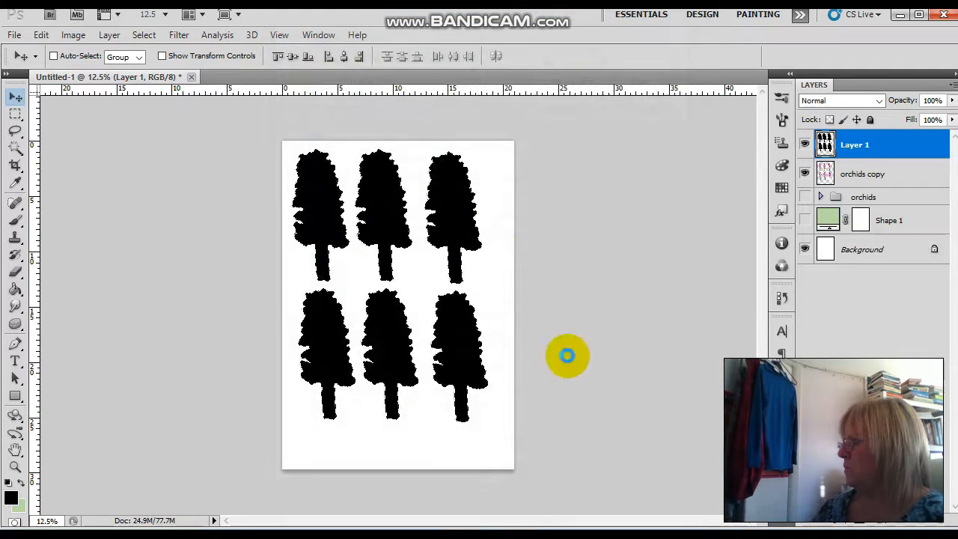
pyautogui.click(573, 132)
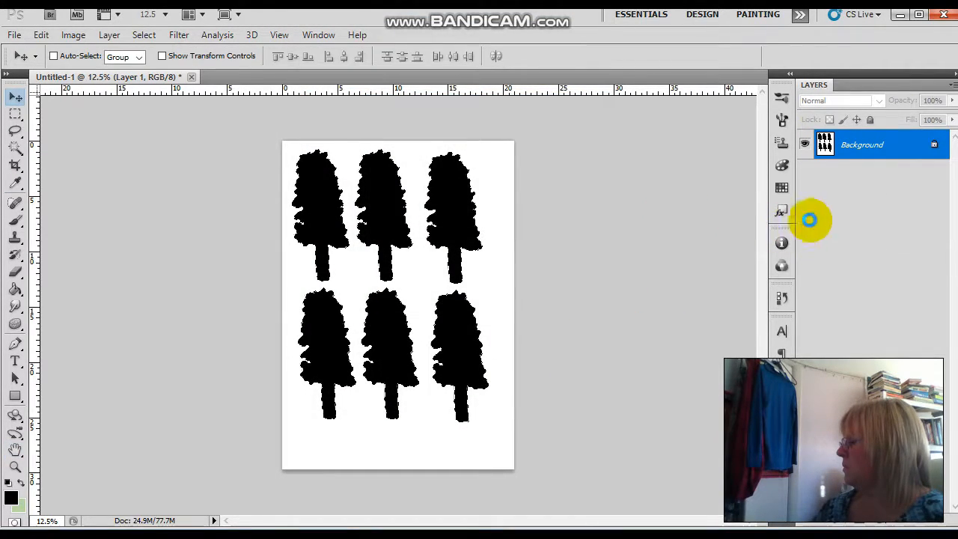
# - Hide the black silhouette layer and clear the selection so only the coloured orchids show
pyautogui.hotkey('ctrl', 'z')
pyautogui.click(804, 144)
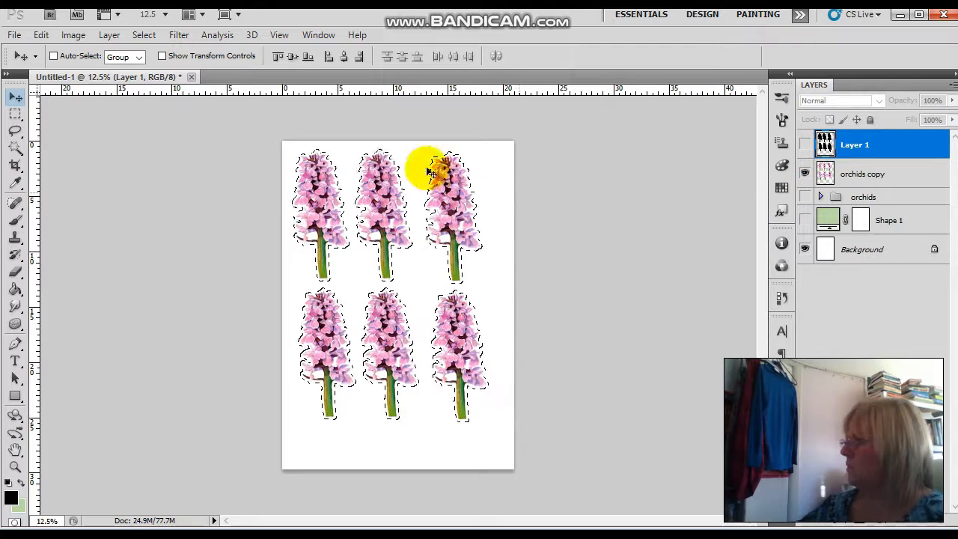
pyautogui.hotkey('ctrl', 'd')
# - Save the coloured orchids as a JPEG named orchids.jpg in FOR-VIDEO-DEMOs, replacing the existing file and accepting the JPEG options
pyautogui.click(15, 35)
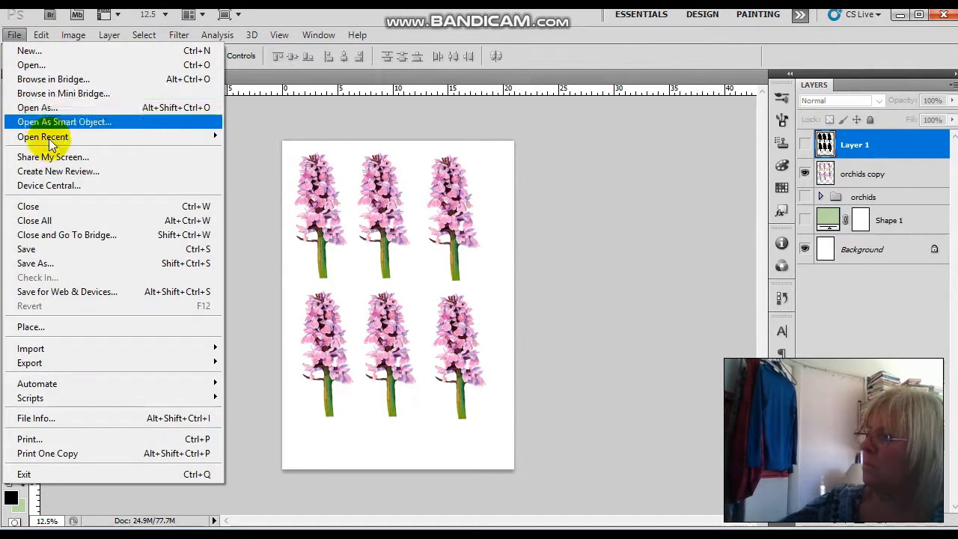
pyautogui.click(88, 264)
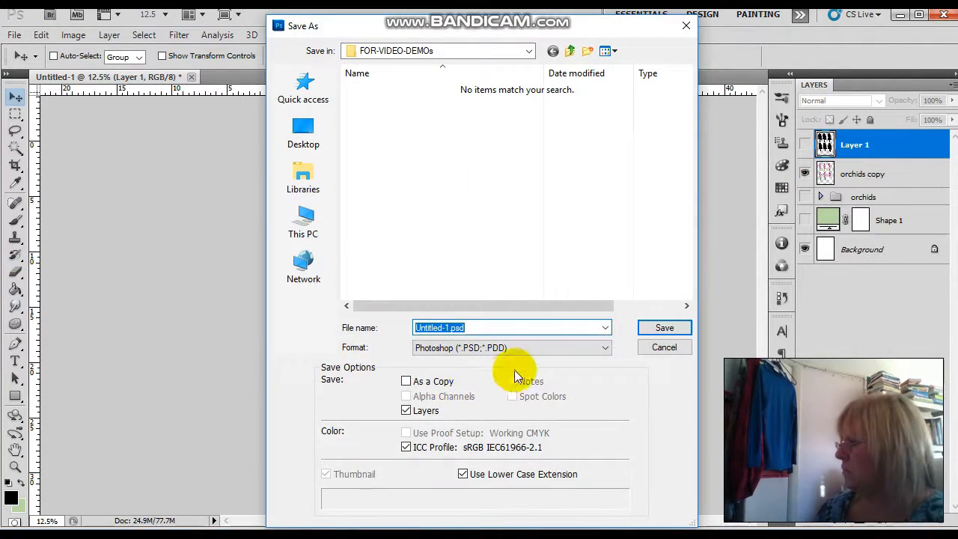
pyautogui.click(607, 348)
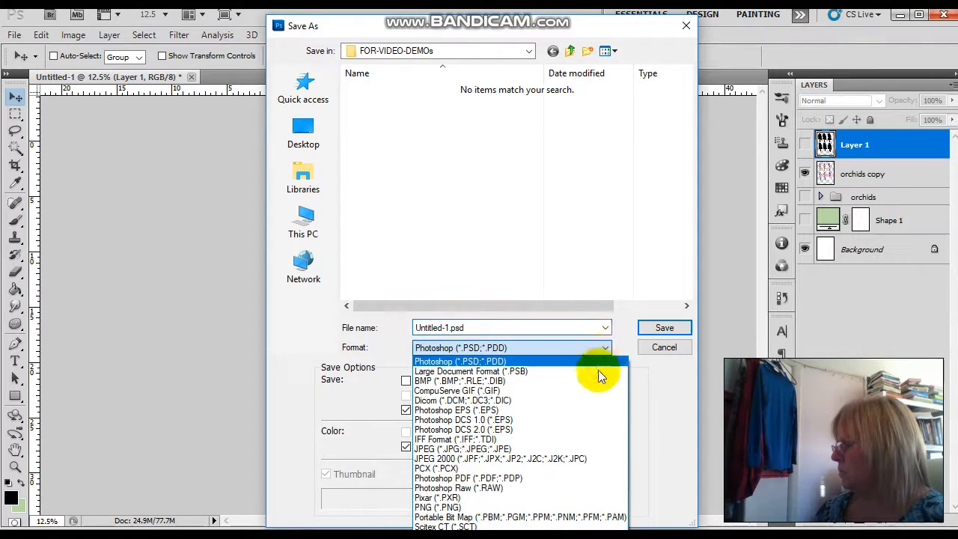
pyautogui.click(579, 451)
pyautogui.click(404, 89)
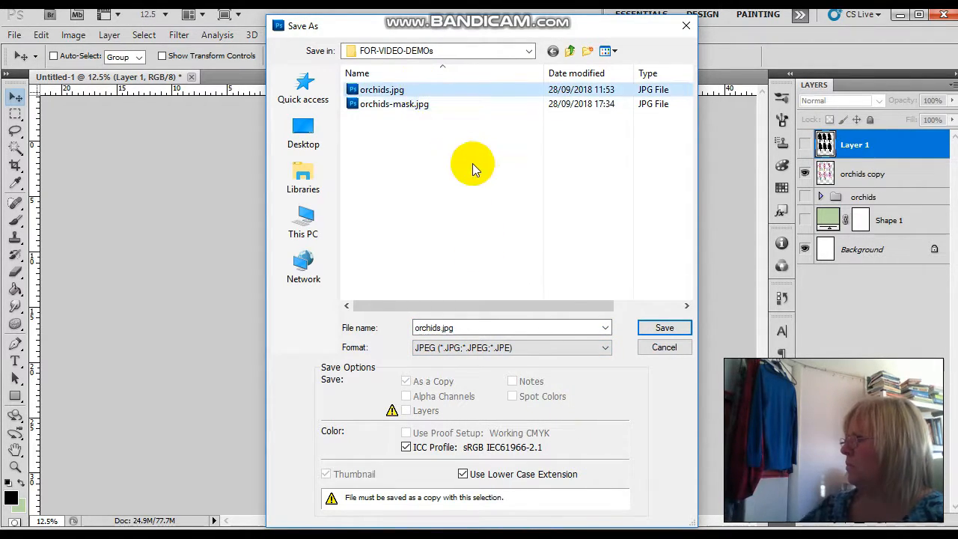
pyautogui.click(663, 330)
pyautogui.press('Return')
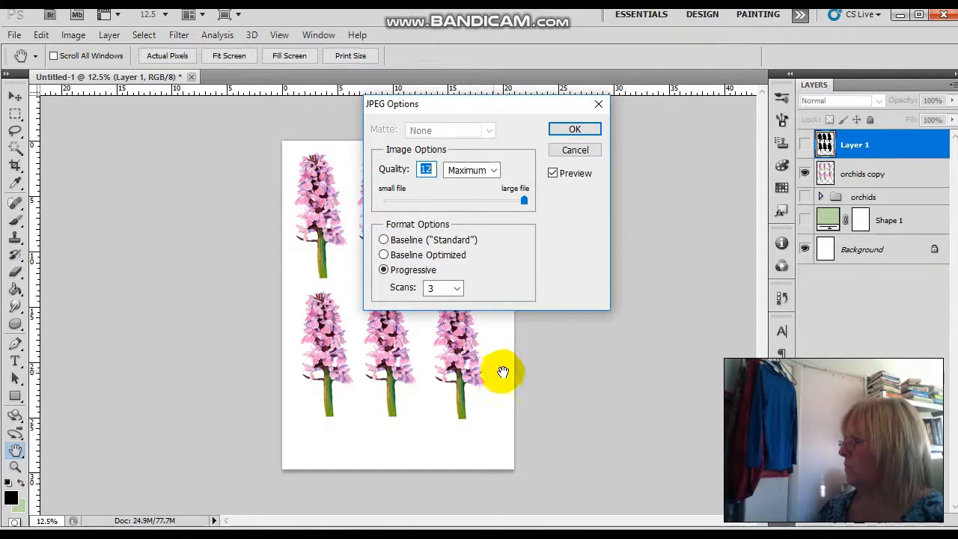
pyautogui.click(580, 129)
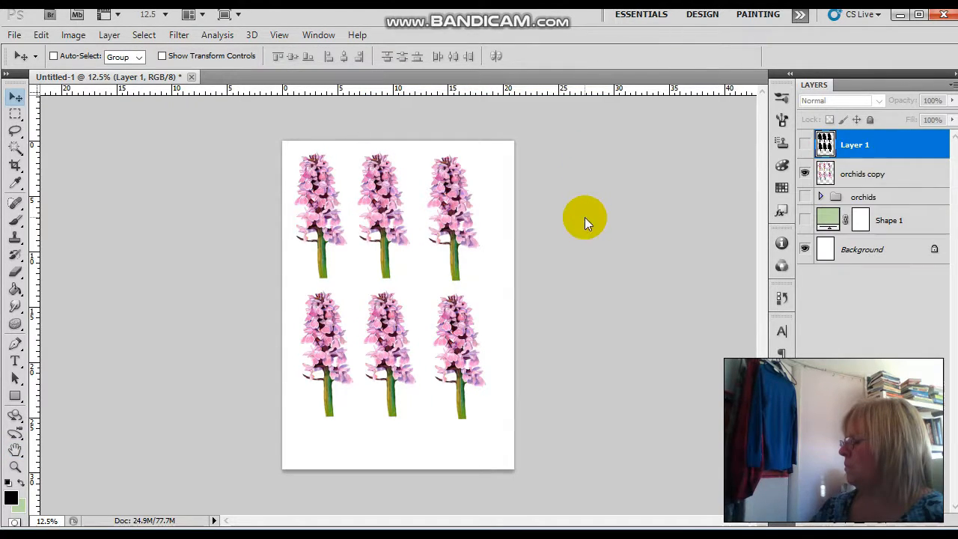
# - Quit Photoshop without saving the document and open Silhouette Studio from the desktop
pyautogui.click(942, 15)
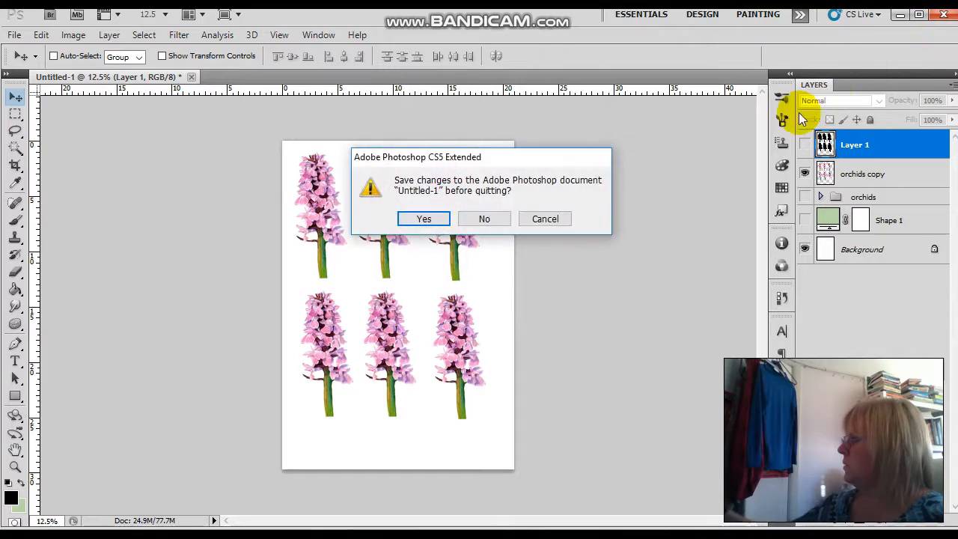
pyautogui.click(488, 219)
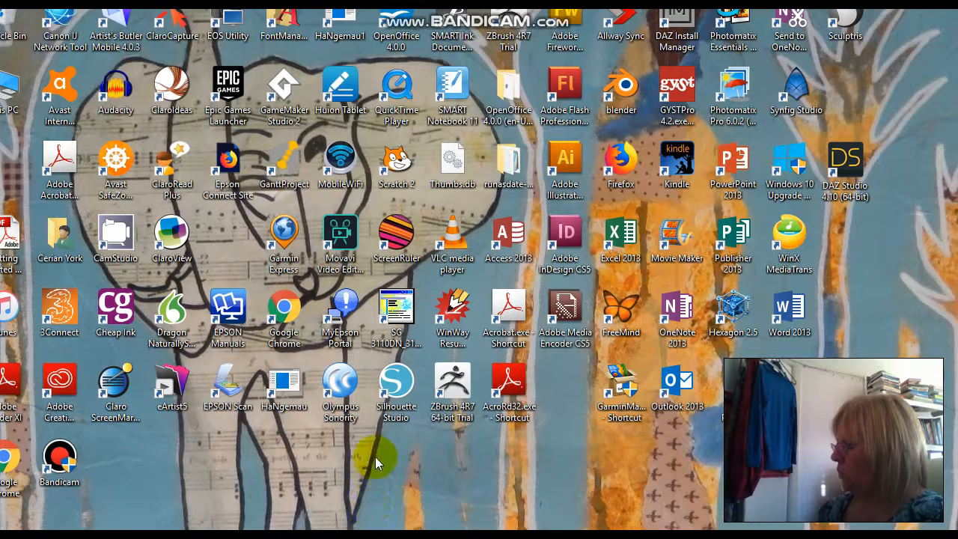
pyautogui.doubleClick(404, 390)
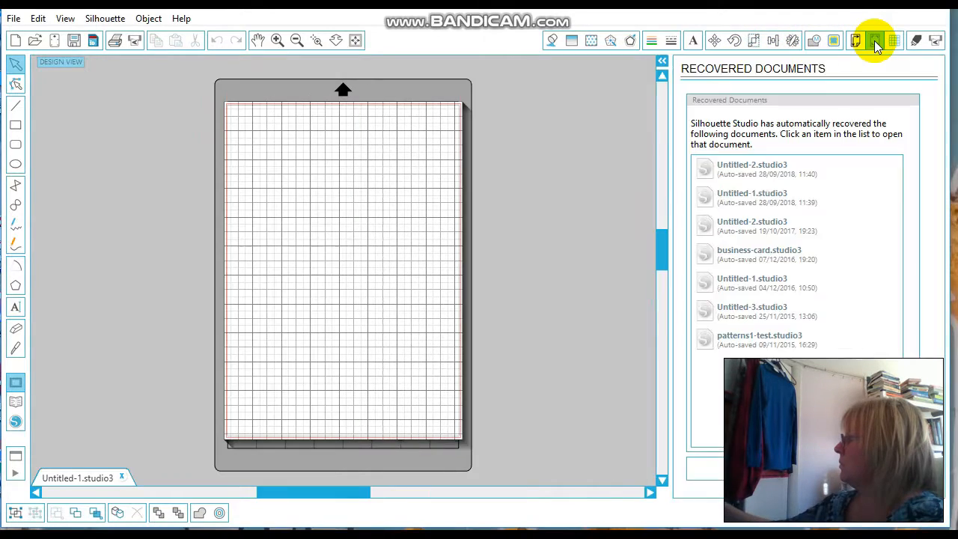
# - Turn on Type 1 (CAMEO, Portrait) registration marks and set all four insets to 1.500 cm
pyautogui.click(874, 41)
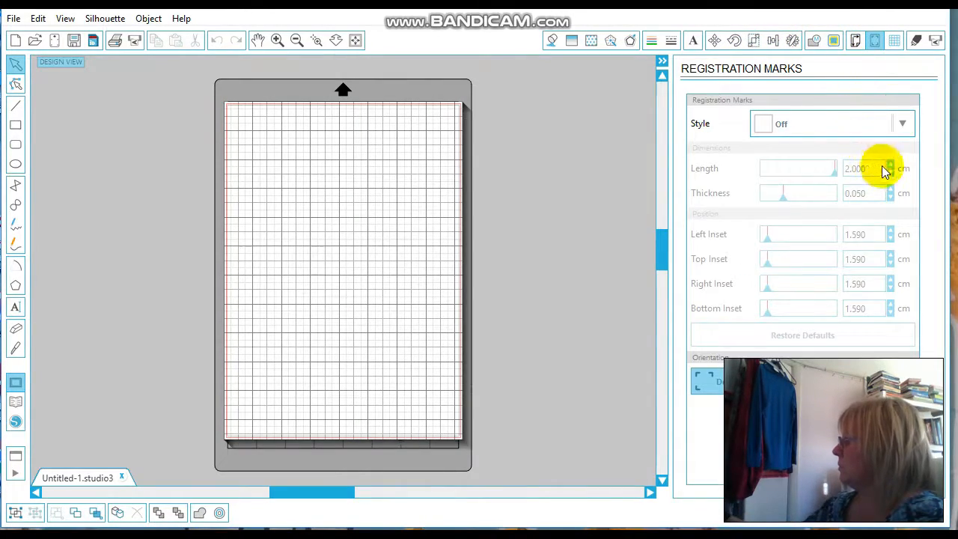
pyautogui.click(904, 126)
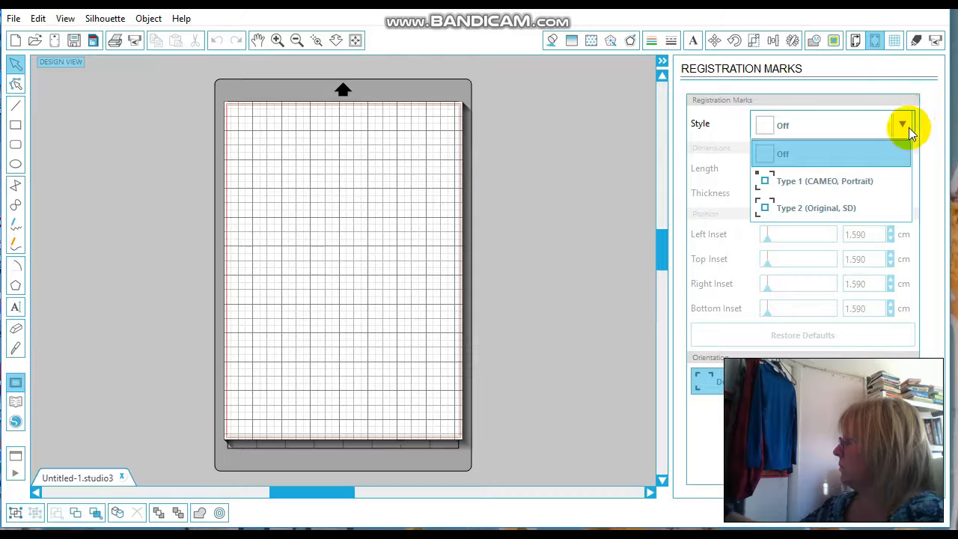
pyautogui.click(775, 185)
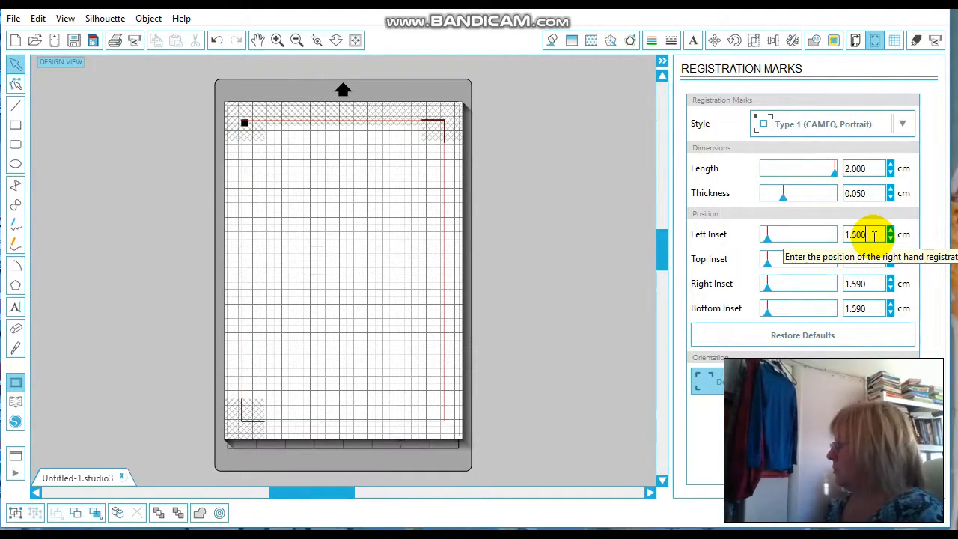
pyautogui.click(862, 259)
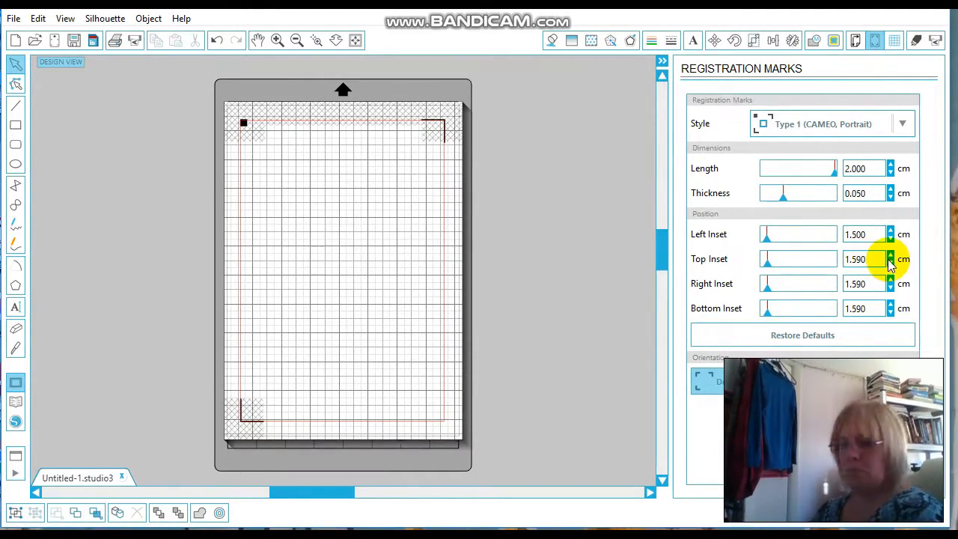
pyautogui.click(861, 283)
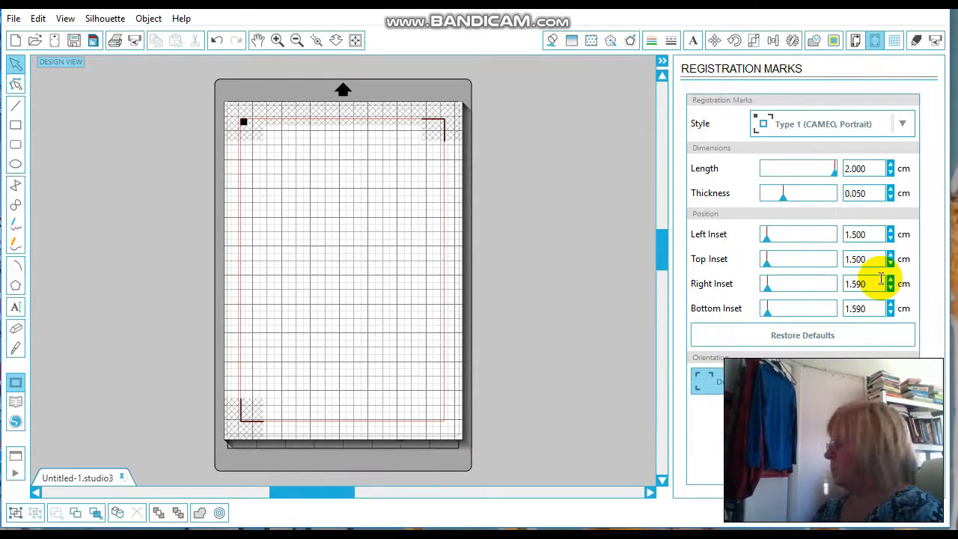
pyautogui.write('1.590')
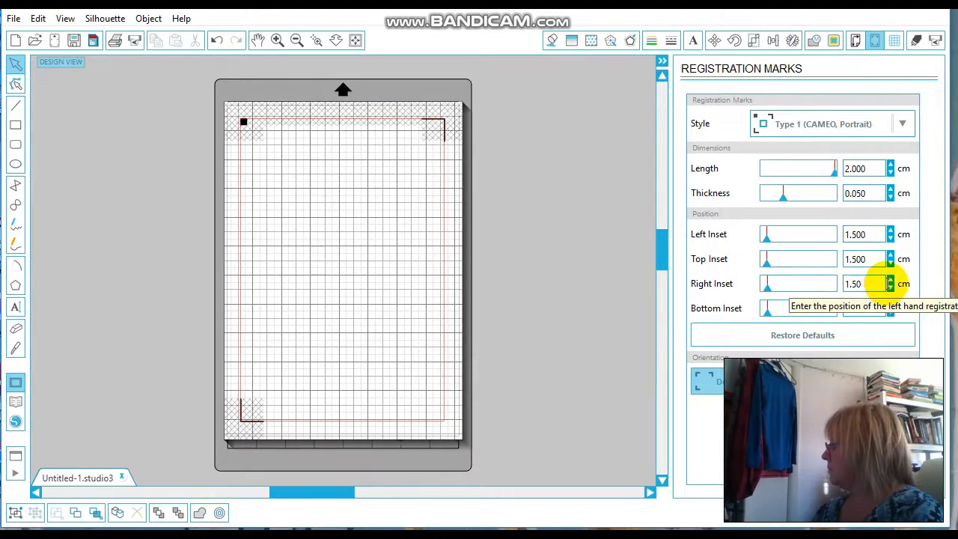
pyautogui.write('0')
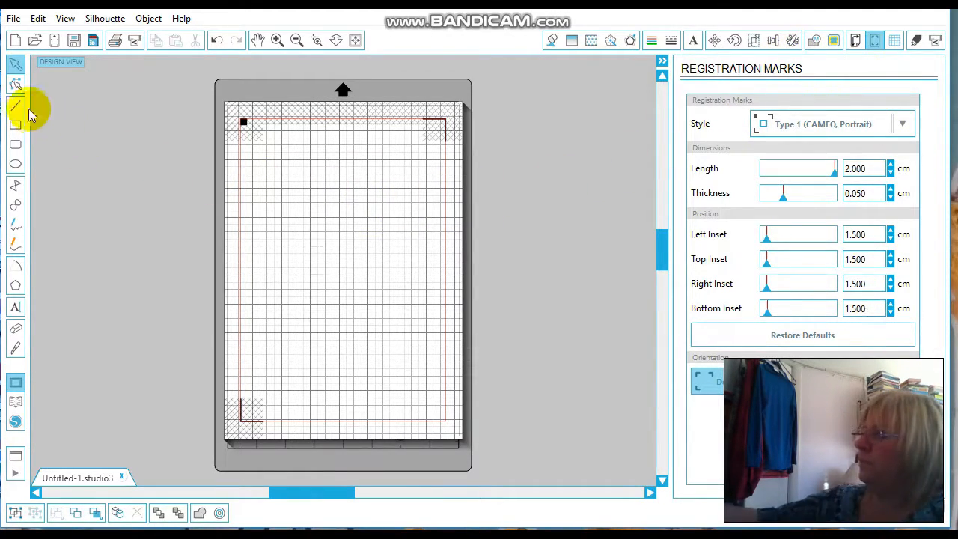
# - Import orchids-mask.jpg from the FOR-VIDEO-DEMOs folder into the library
pyautogui.click(14, 18)
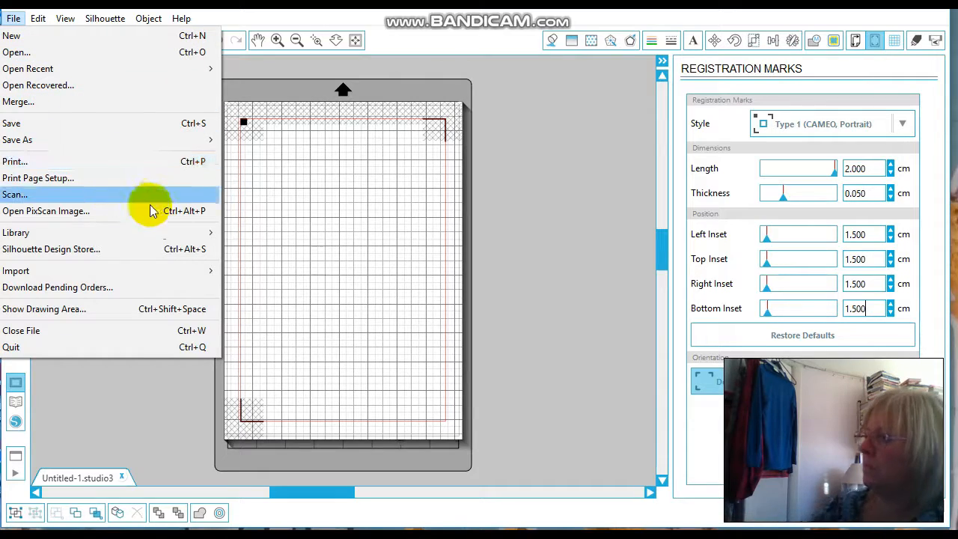
pyautogui.moveTo(160, 233)
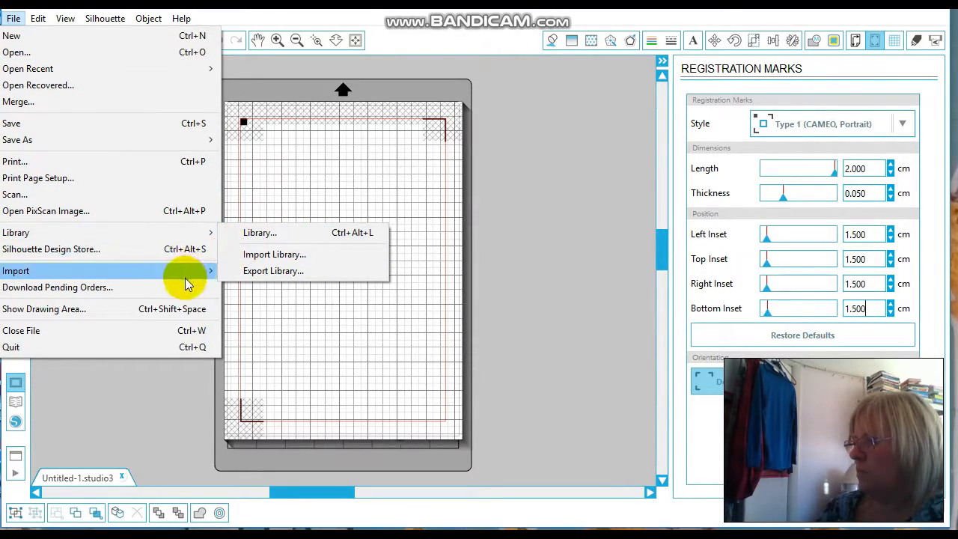
pyautogui.moveTo(201, 271)
pyautogui.click(288, 274)
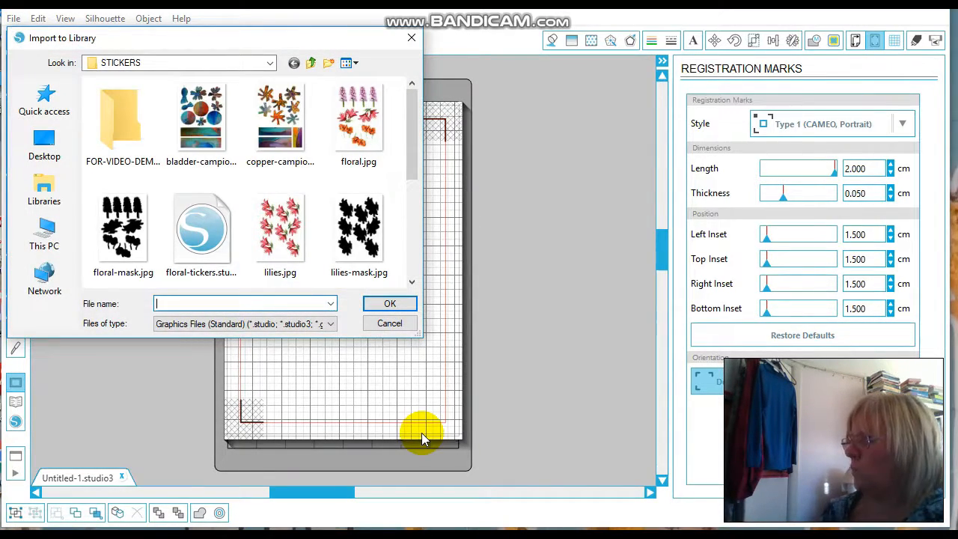
pyautogui.doubleClick(120, 119)
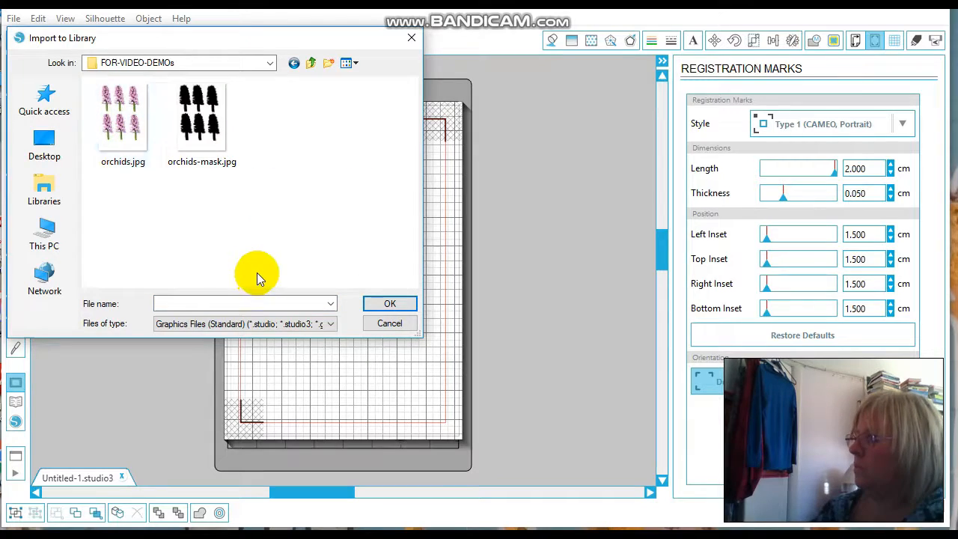
pyautogui.doubleClick(211, 128)
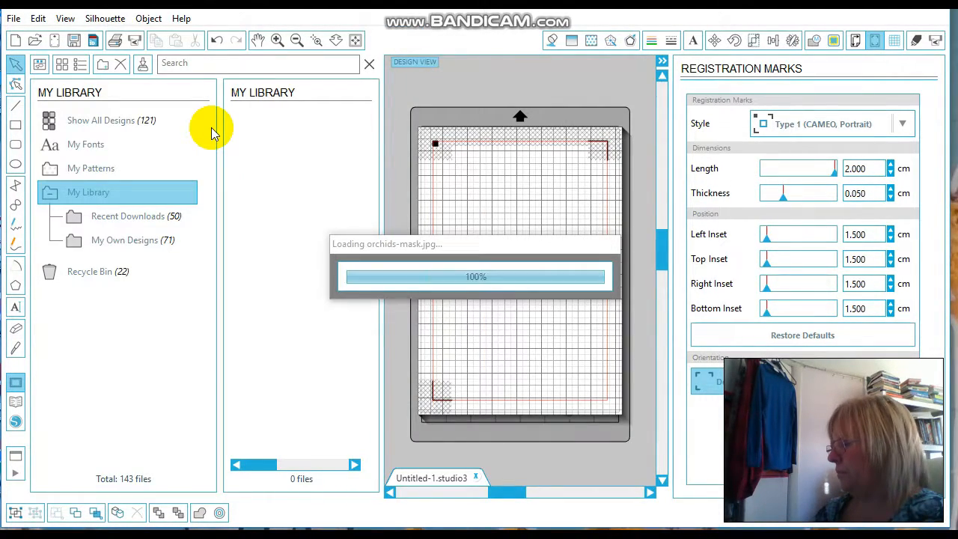
# - Place the orchids-mask design from My Own Designs on the page and close the library
pyautogui.click(285, 466)
pyautogui.moveTo(305, 471); pyautogui.dragTo(340, 476)
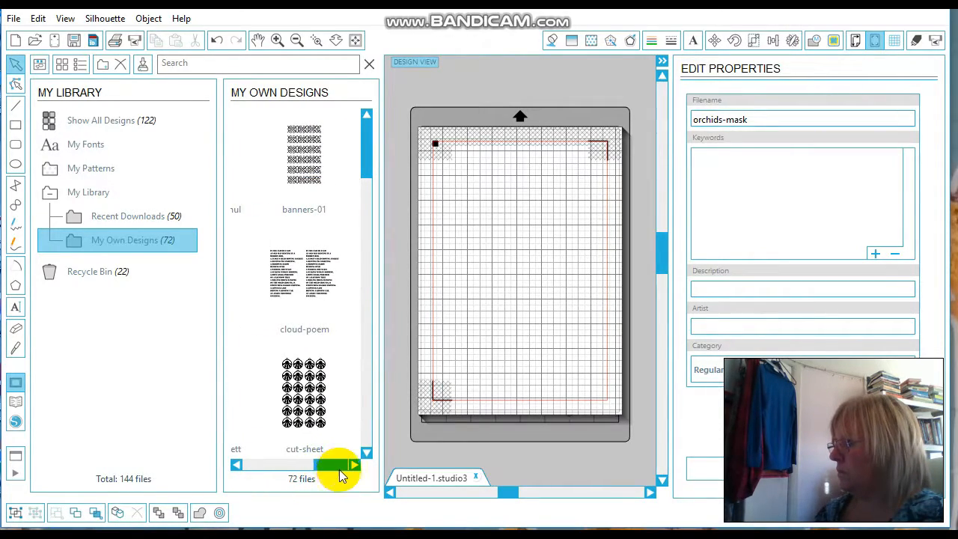
pyautogui.moveTo(368, 160); pyautogui.dragTo(369, 234)
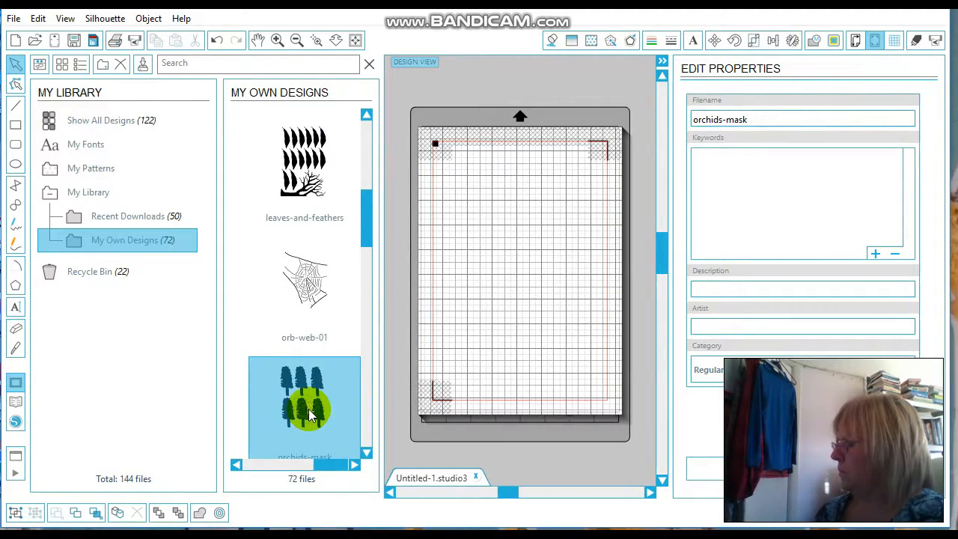
pyautogui.doubleClick(310, 417)
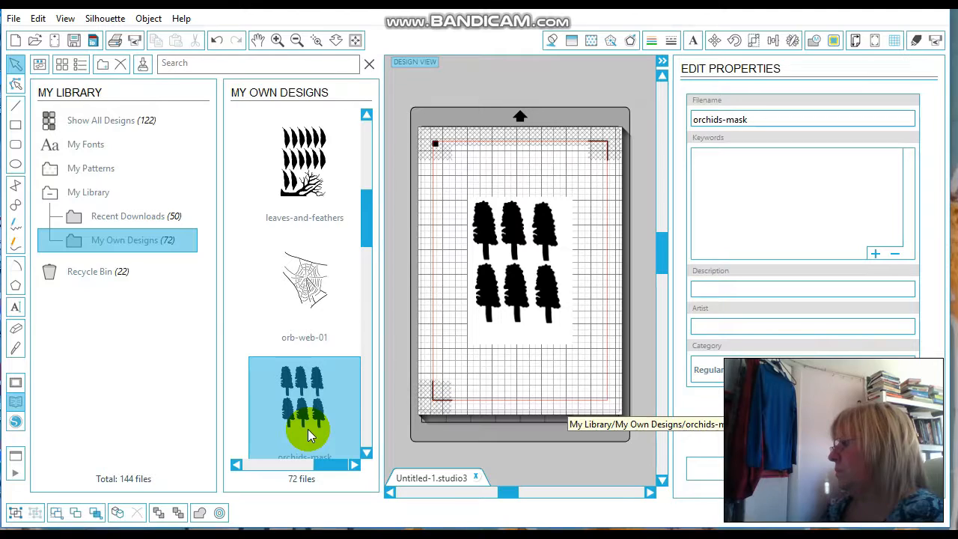
pyautogui.click(369, 64)
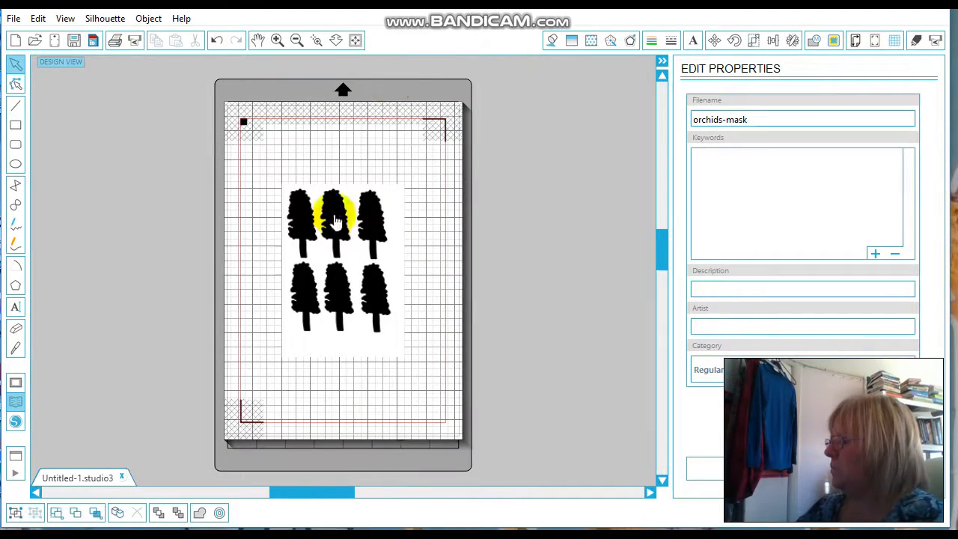
# - Move the mask to the page's upper-left registration mark and enlarge it to about 18.8 cm wide, filling the print area
pyautogui.moveTo(330, 243); pyautogui.dragTo(295, 189)
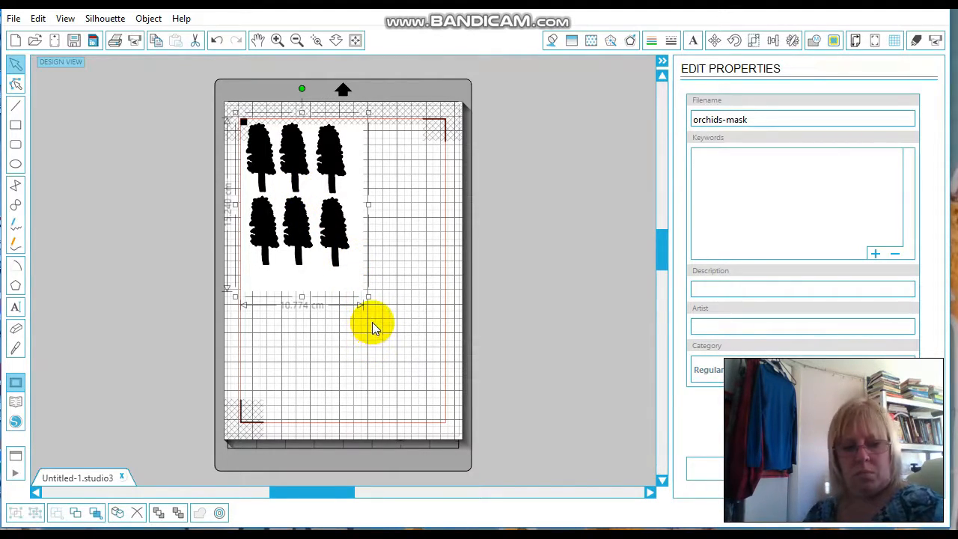
pyautogui.moveTo(368, 299); pyautogui.dragTo(464, 425)
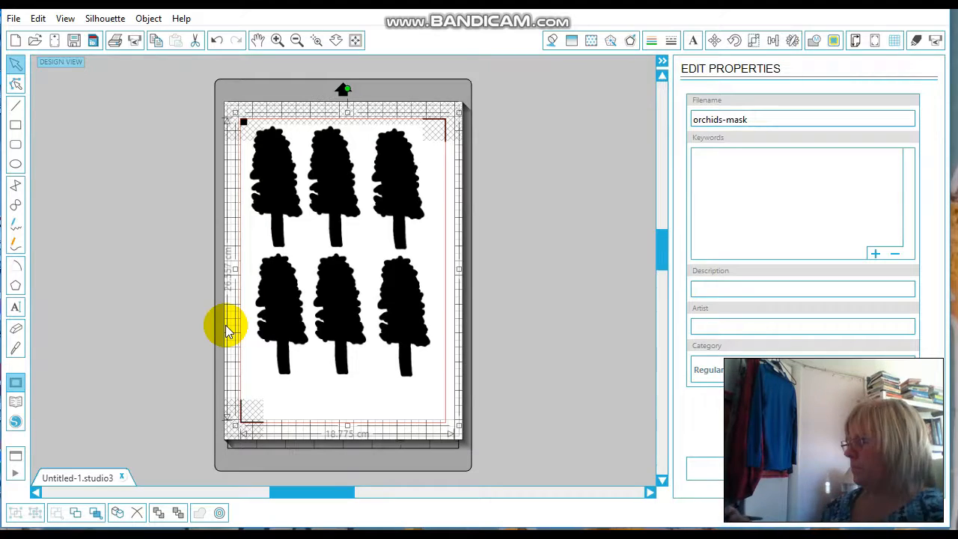
pyautogui.click(559, 297)
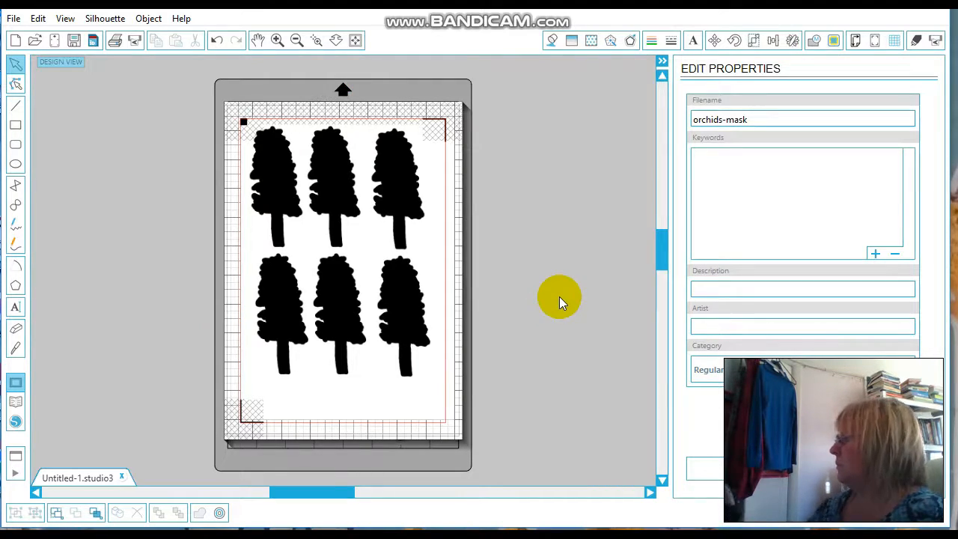
# - Trace the outlines of all six silhouettes with the high pass filter off, and delete the mask image beneath them
pyautogui.click(837, 41)
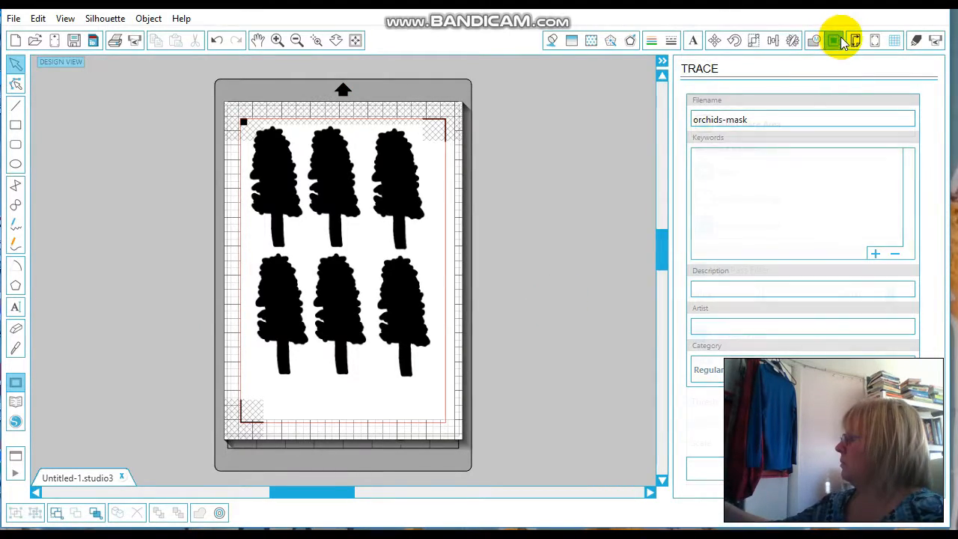
pyautogui.click(714, 123)
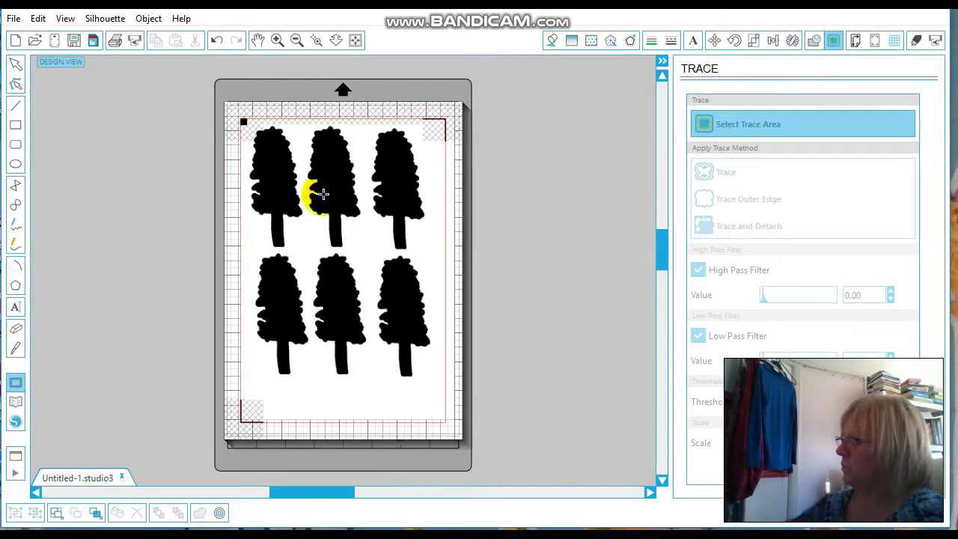
pyautogui.moveTo(242, 121)
pyautogui.mouseDown()
pyautogui.moveTo(411, 403)
pyautogui.moveTo(447, 422)
pyautogui.mouseUp()
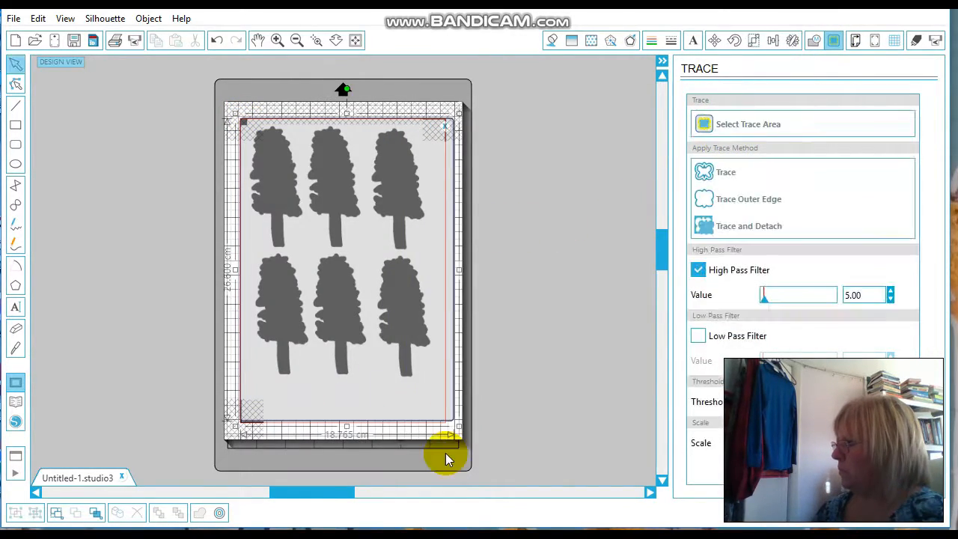
pyautogui.click(697, 270)
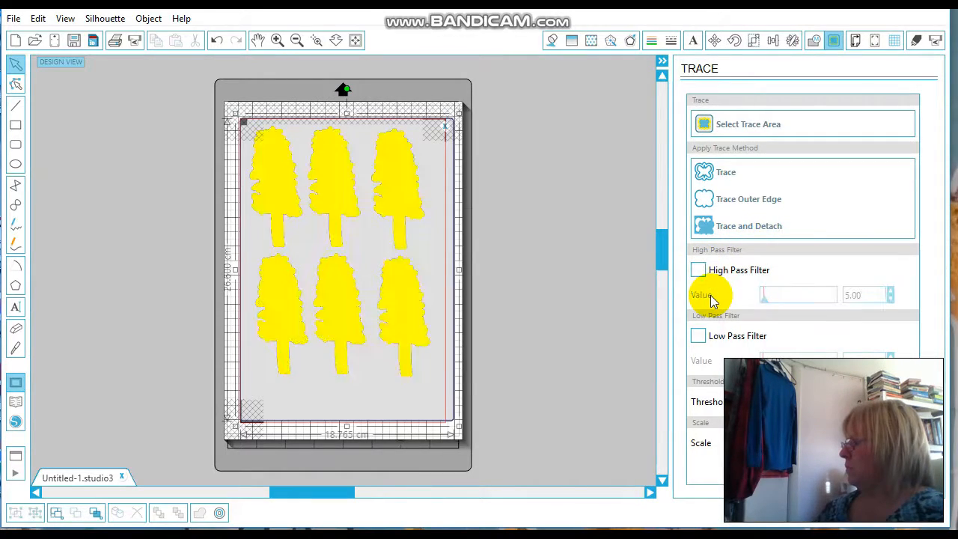
pyautogui.click(726, 175)
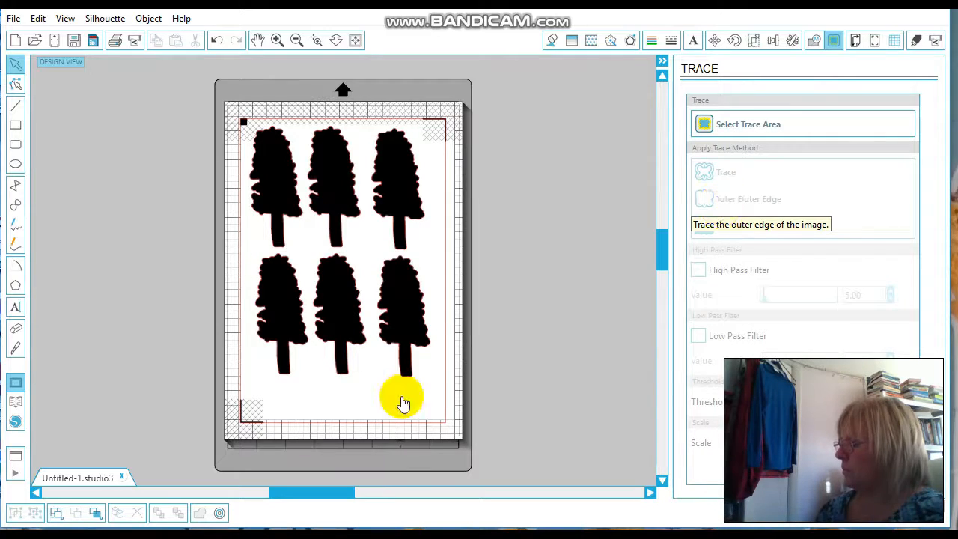
pyautogui.click(406, 428)
pyautogui.press('Delete')
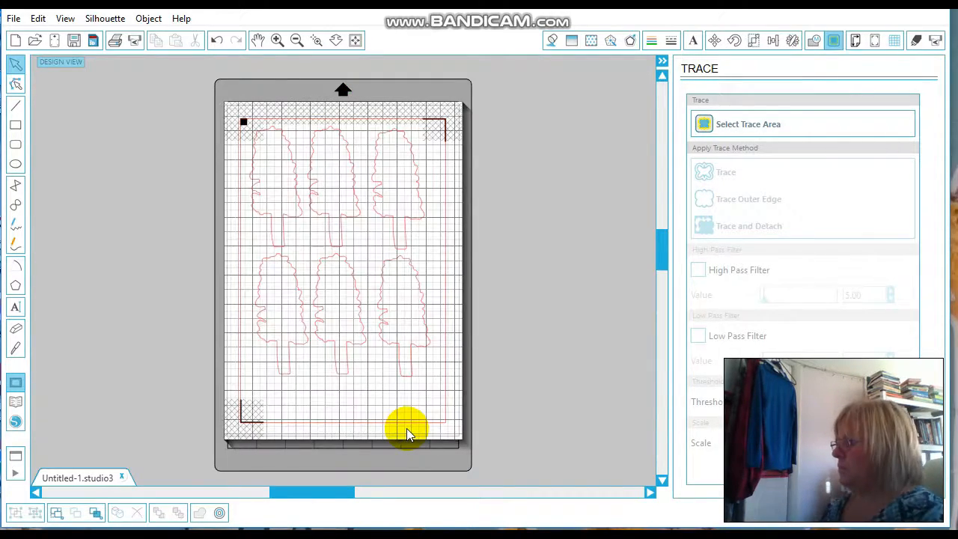
# - Import orchids.jpg from the FOR-VIDEO-DEMOs folder into the library
pyautogui.click(13, 19)
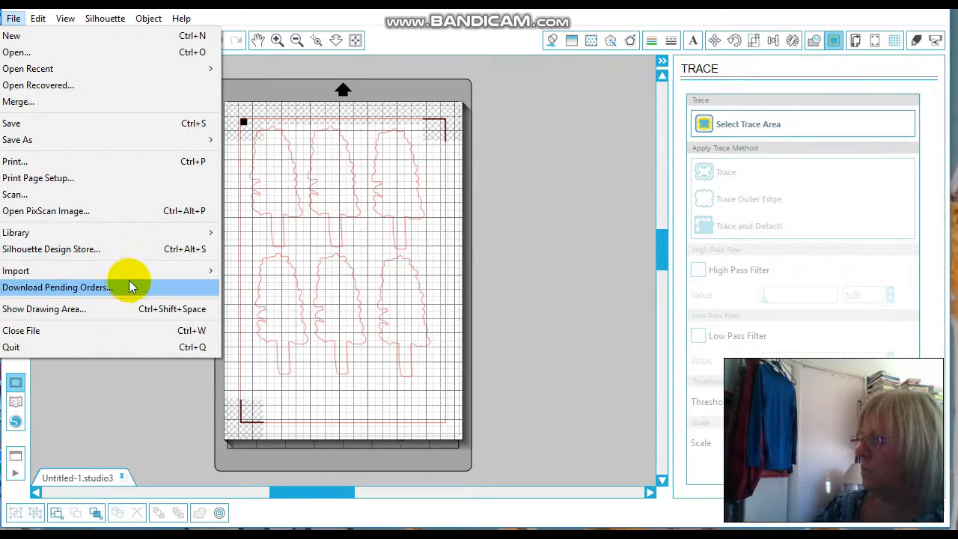
pyautogui.moveTo(187, 271)
pyautogui.click(268, 271)
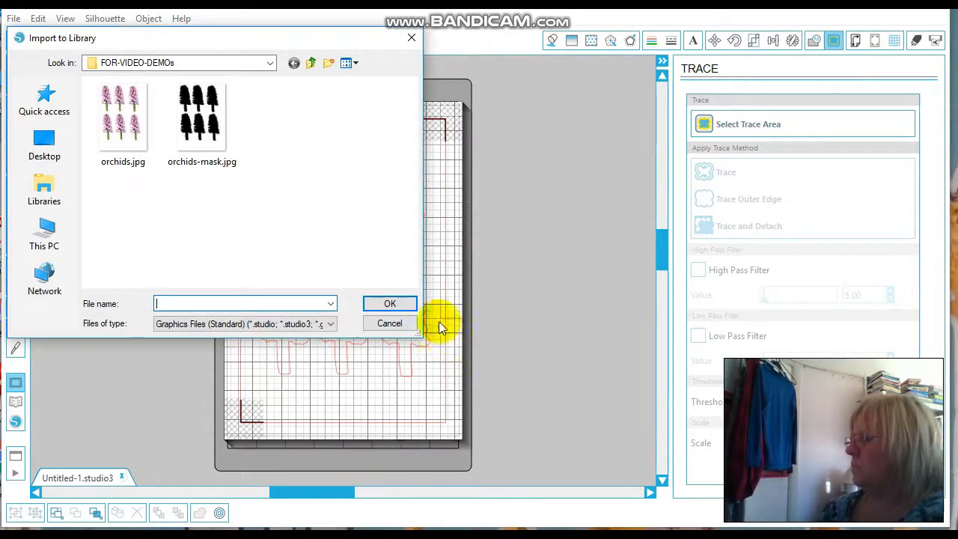
pyautogui.click(120, 127)
pyautogui.click(405, 303)
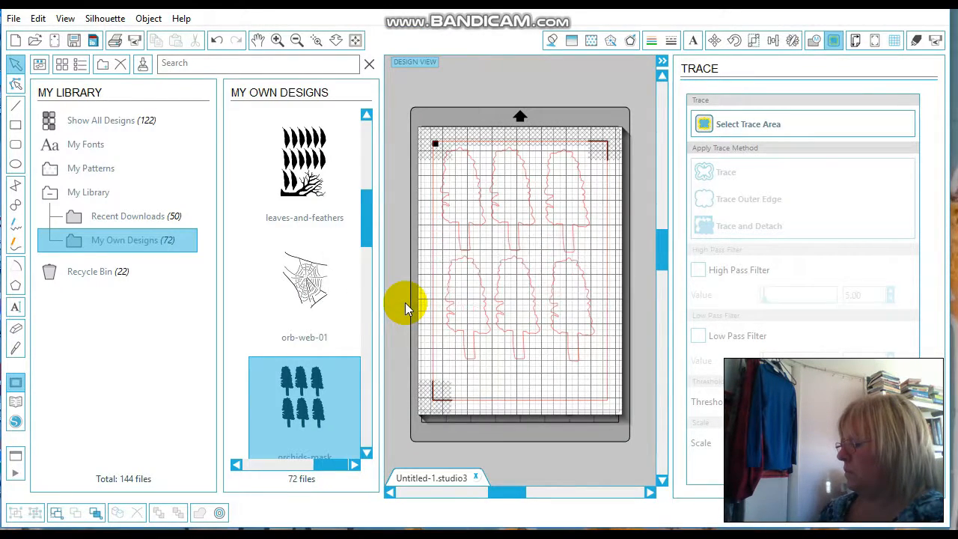
# - Place the orchids design from My Own Designs on the page and move it to the upper-left registration mark
pyautogui.click(315, 419)
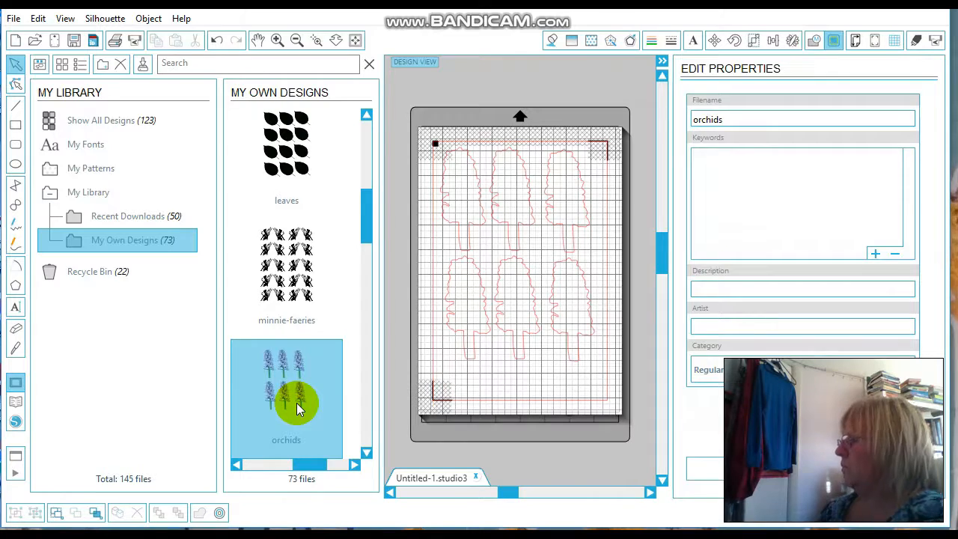
pyautogui.moveTo(299, 400); pyautogui.dragTo(479, 449)
pyautogui.click(527, 292)
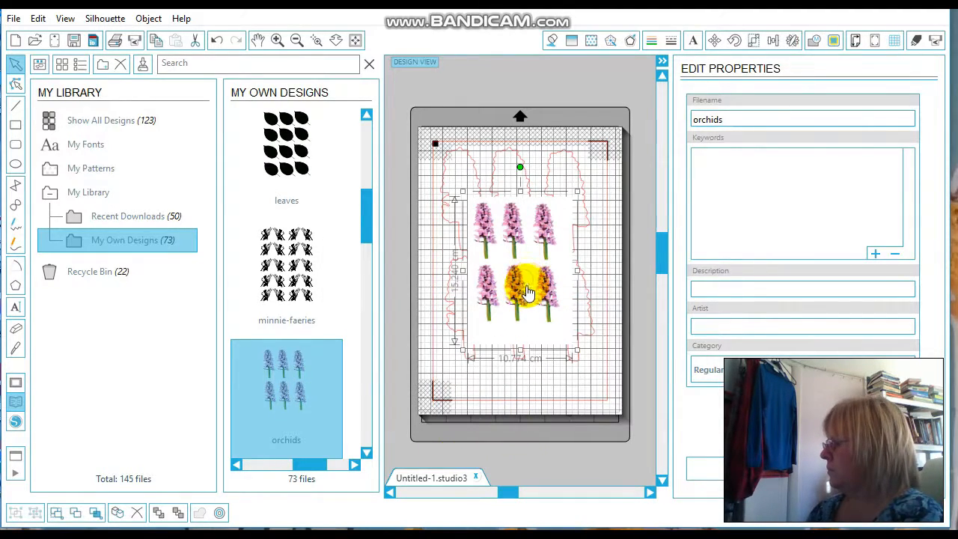
pyautogui.moveTo(526, 292); pyautogui.dragTo(486, 234)
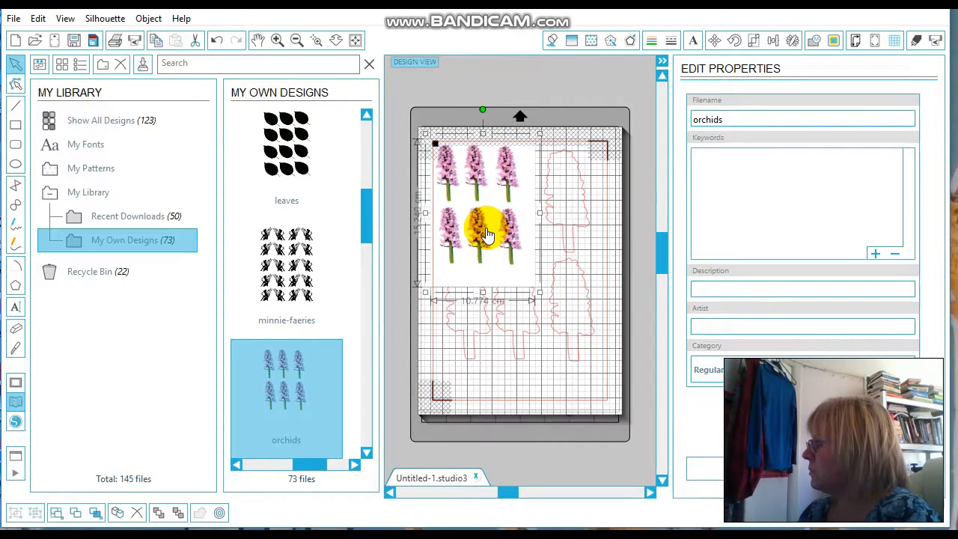
# - Send the orchids image behind the cut lines and enlarge it to about 18.7 cm wide, fitting each flower inside its outline
pyautogui.click(148, 18)
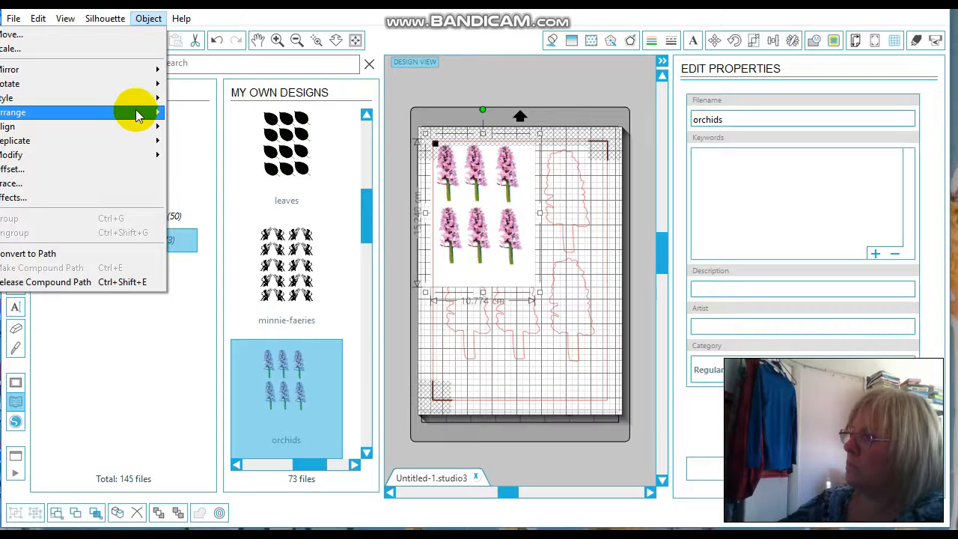
pyautogui.moveTo(146, 112)
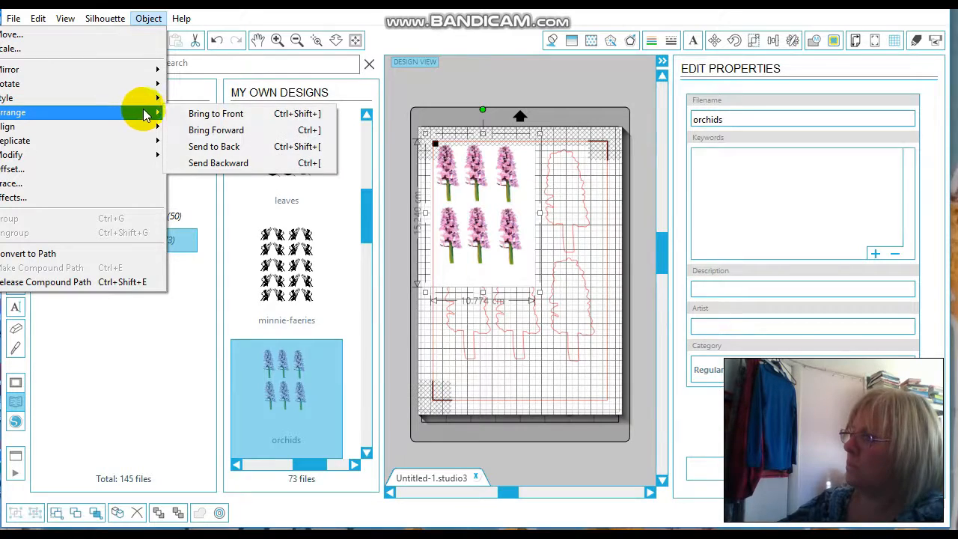
pyautogui.click(252, 152)
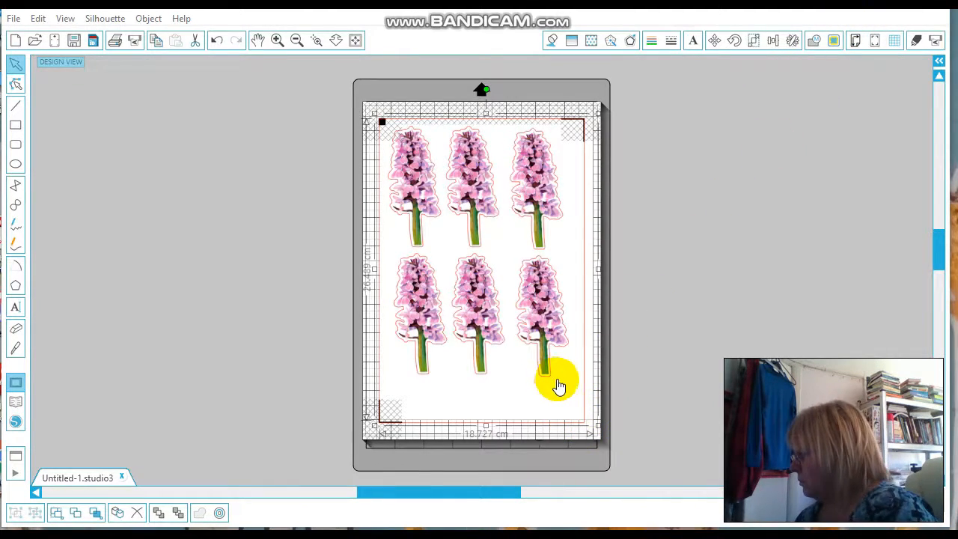
pyautogui.click(277, 40)
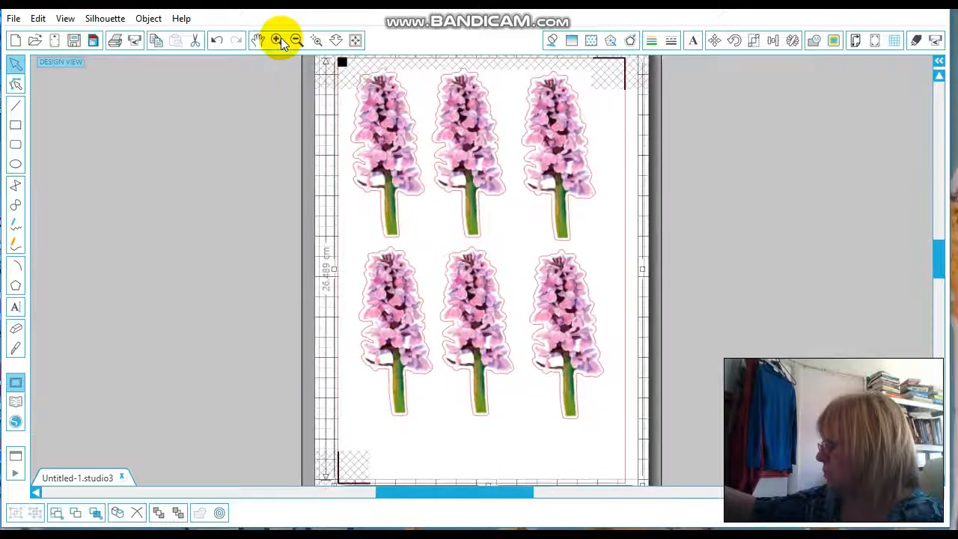
pyautogui.click(277, 40)
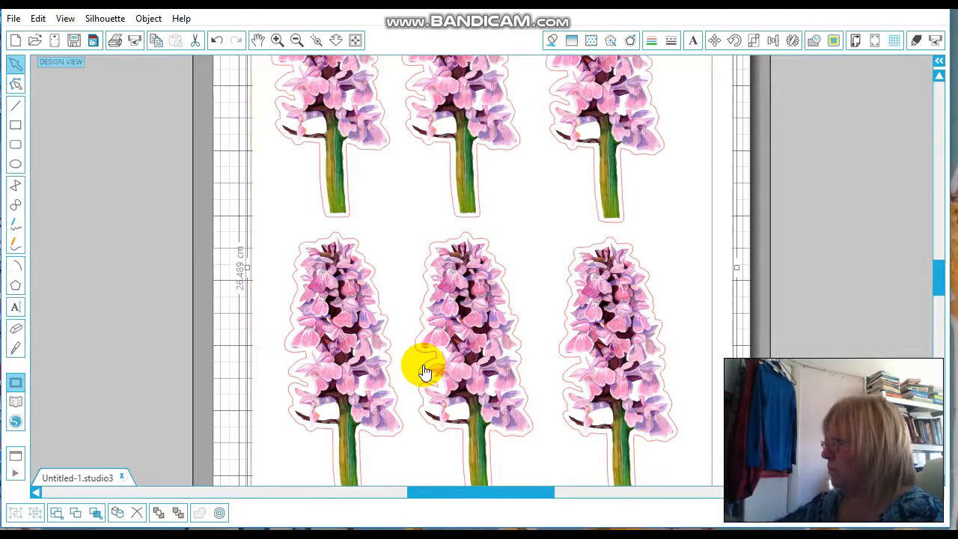
pyautogui.click(296, 41)
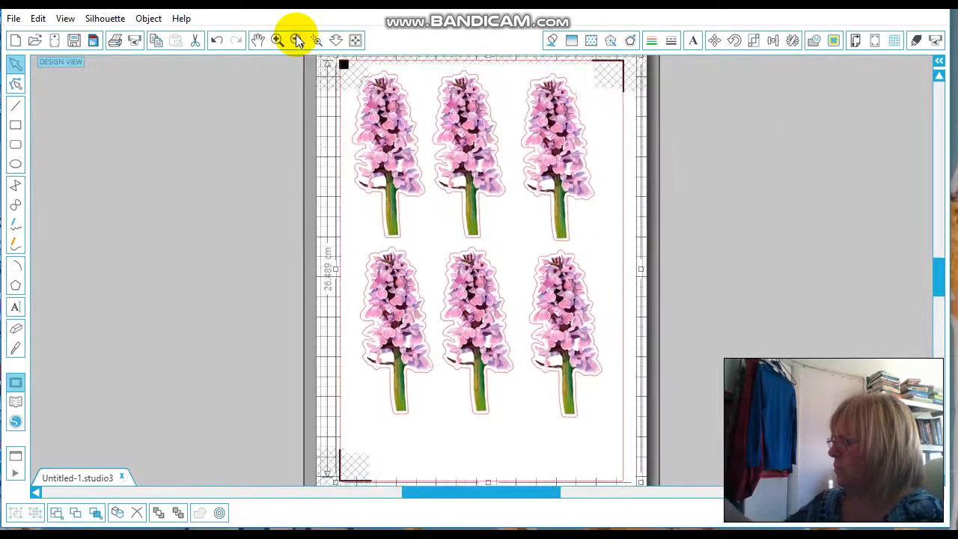
# - Switch the cut settings to Advanced mode, select the red line colour and review its White Sticker Paper blade settings
pyautogui.click(917, 41)
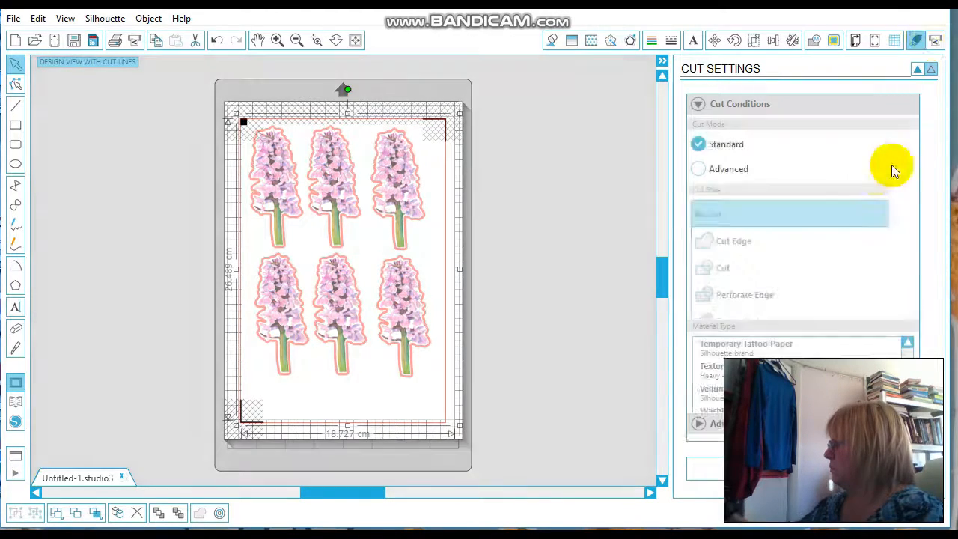
pyautogui.click(741, 171)
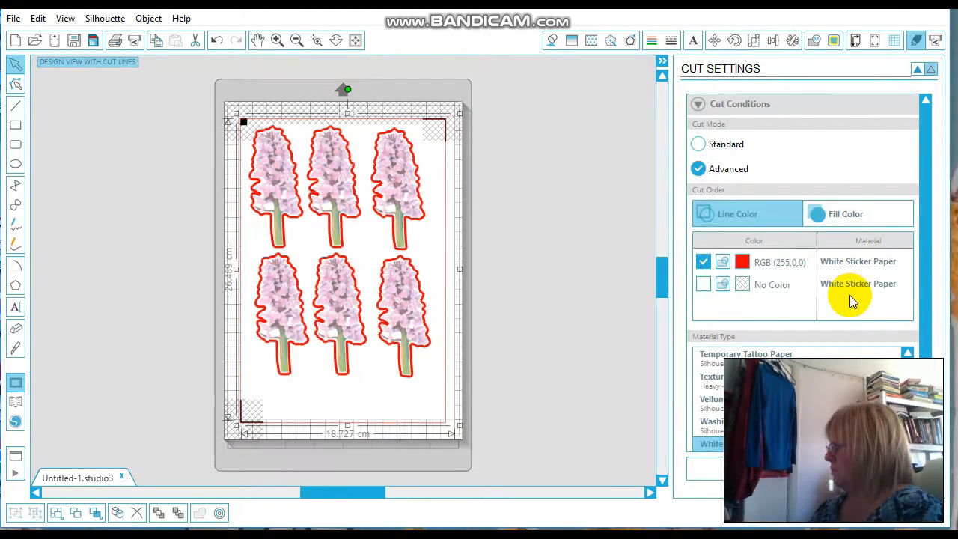
pyautogui.click(763, 263)
pyautogui.moveTo(926, 173); pyautogui.dragTo(933, 267)
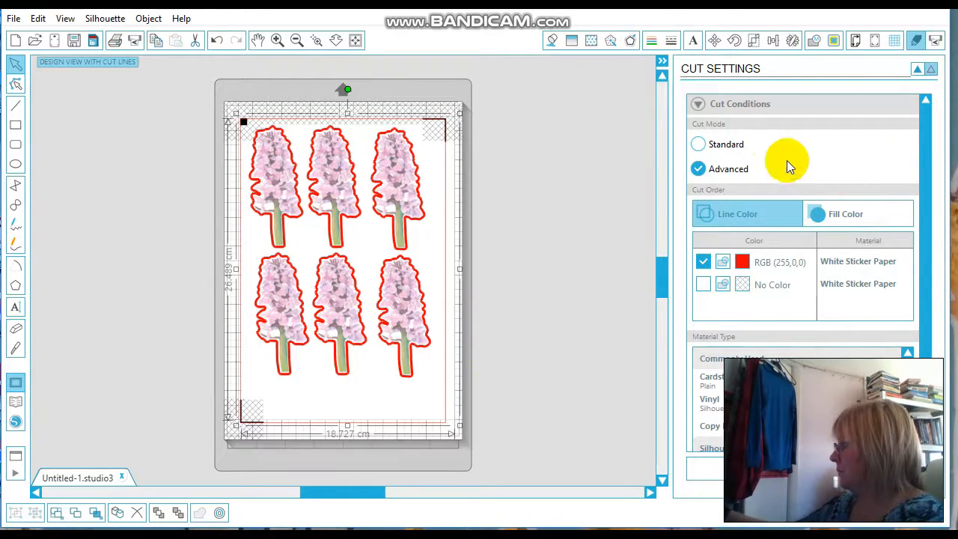
pyautogui.click(792, 263)
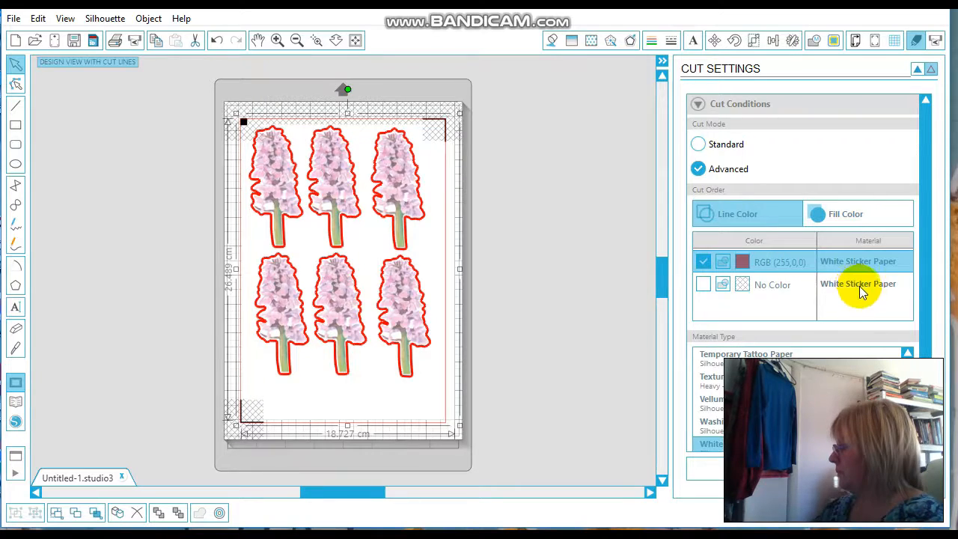
pyautogui.moveTo(928, 229); pyautogui.dragTo(928, 335)
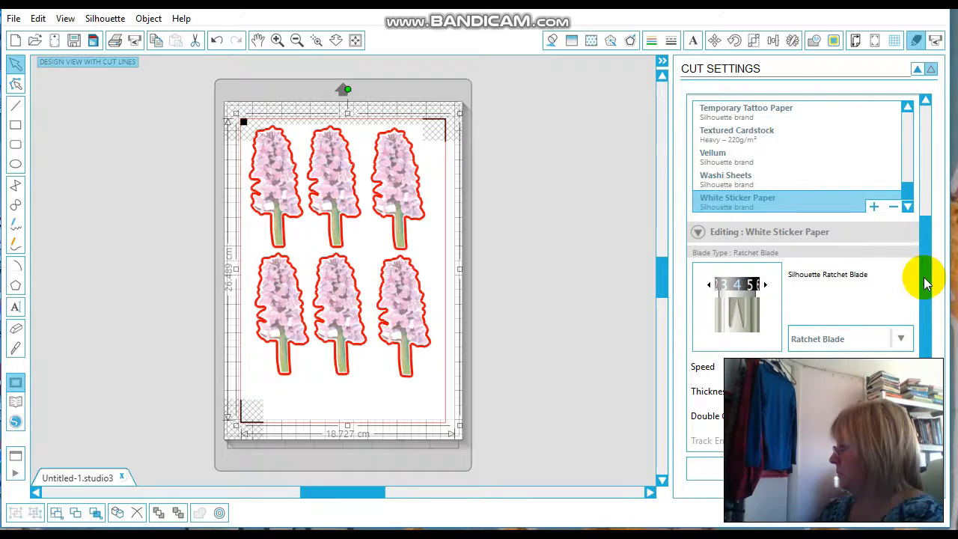
pyautogui.moveTo(926, 278); pyautogui.dragTo(932, 352)
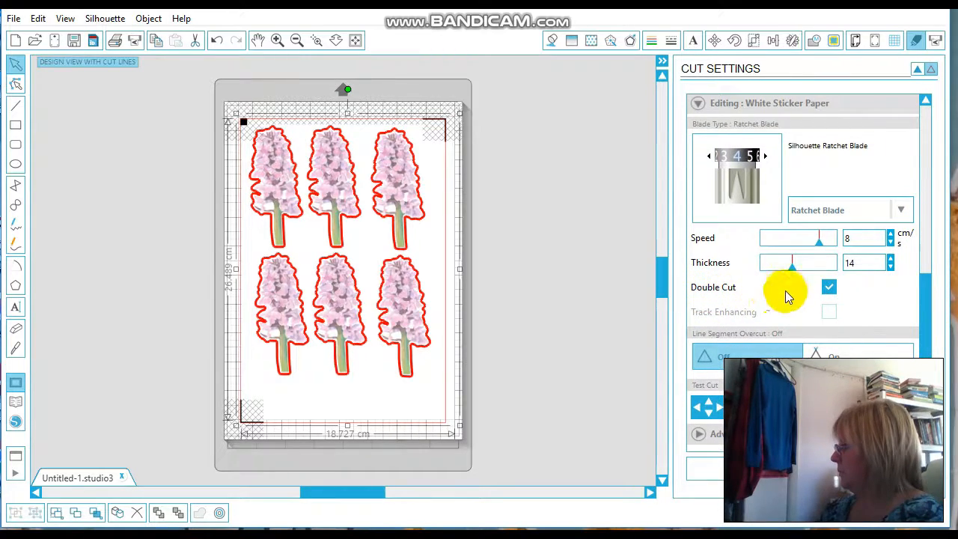